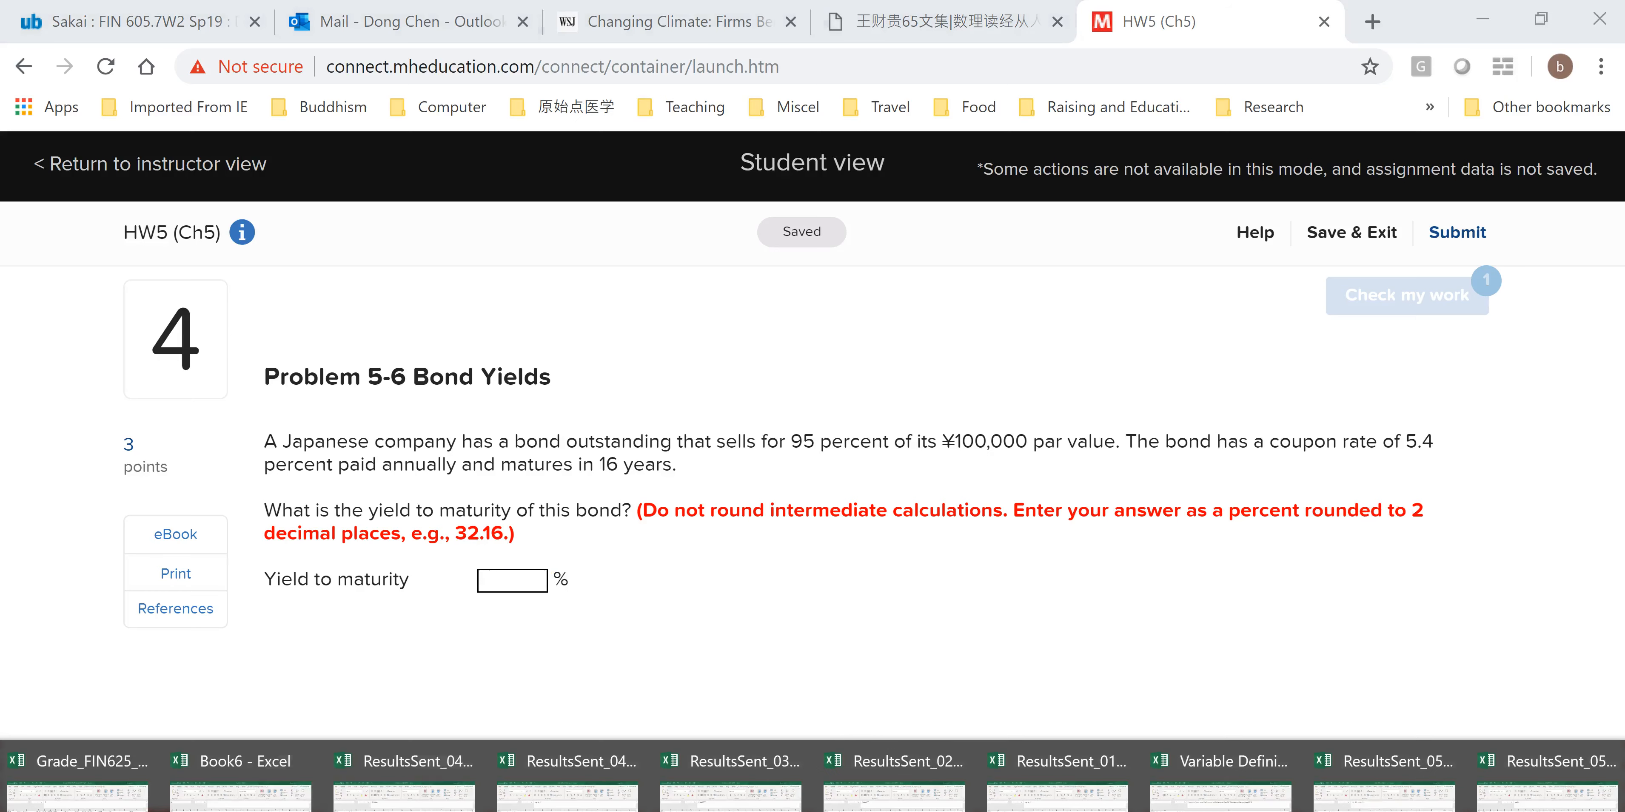
Switch to the Book6 workbook in Excel with cell A1 selected, rereading the bond problem in the browser before starting the calculation.
left_click(243, 779)
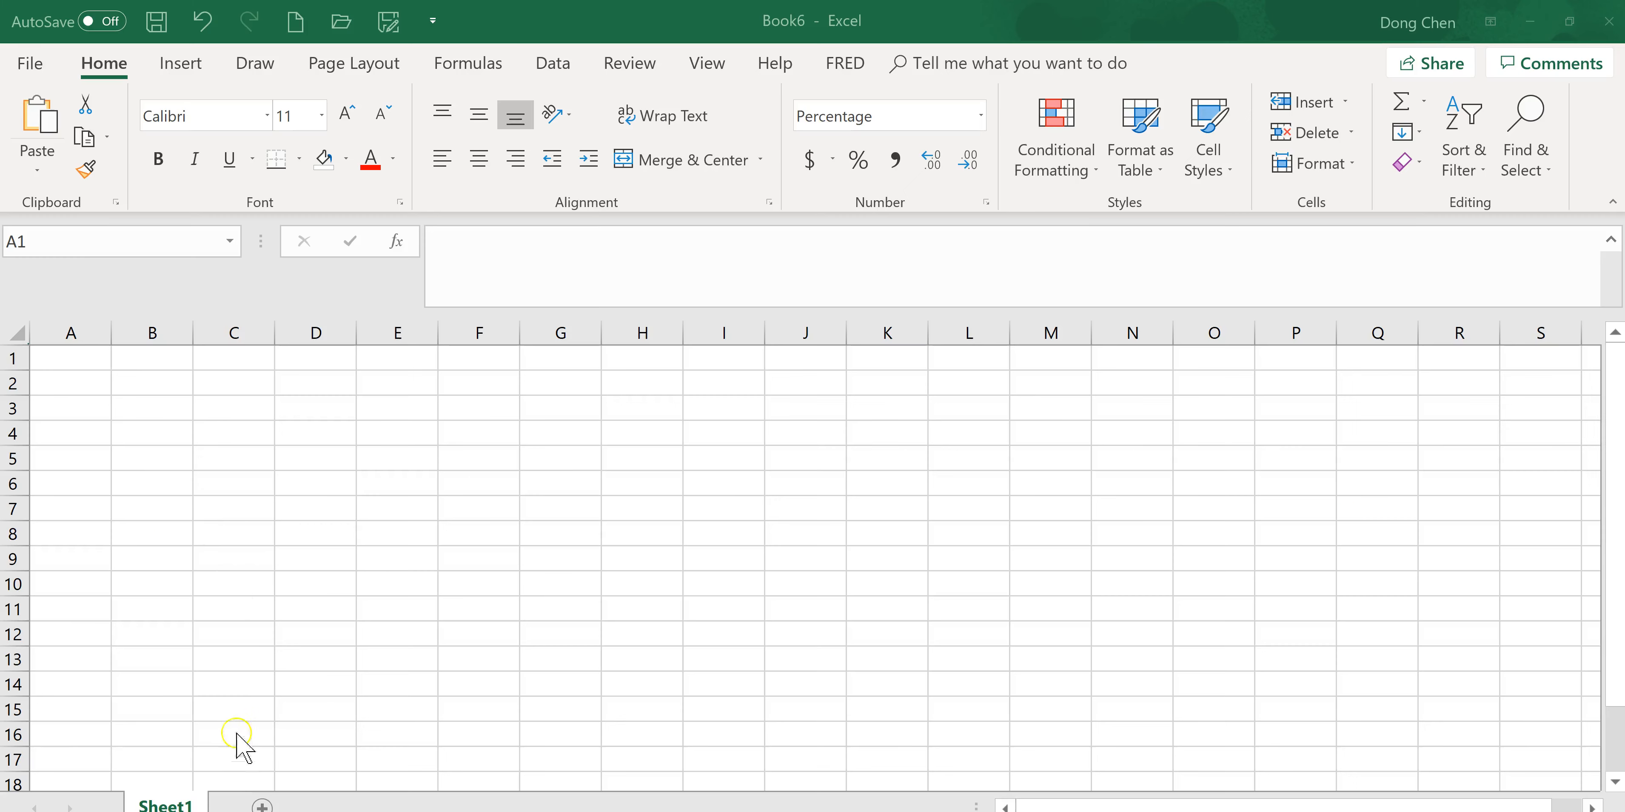
left_click(72, 356)
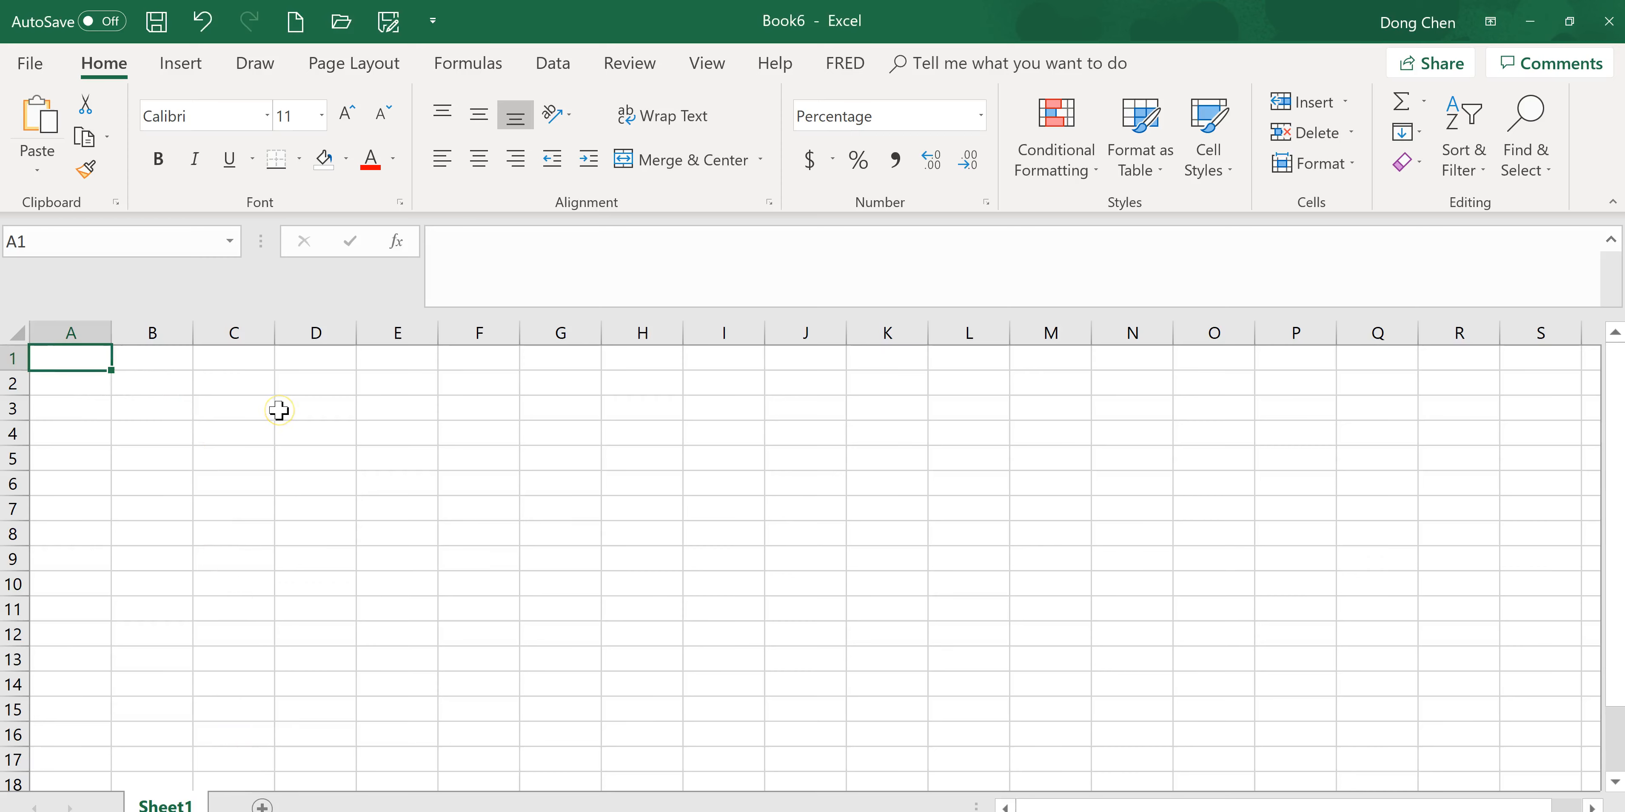
key("alt+Tab")
left_click(750, 544)
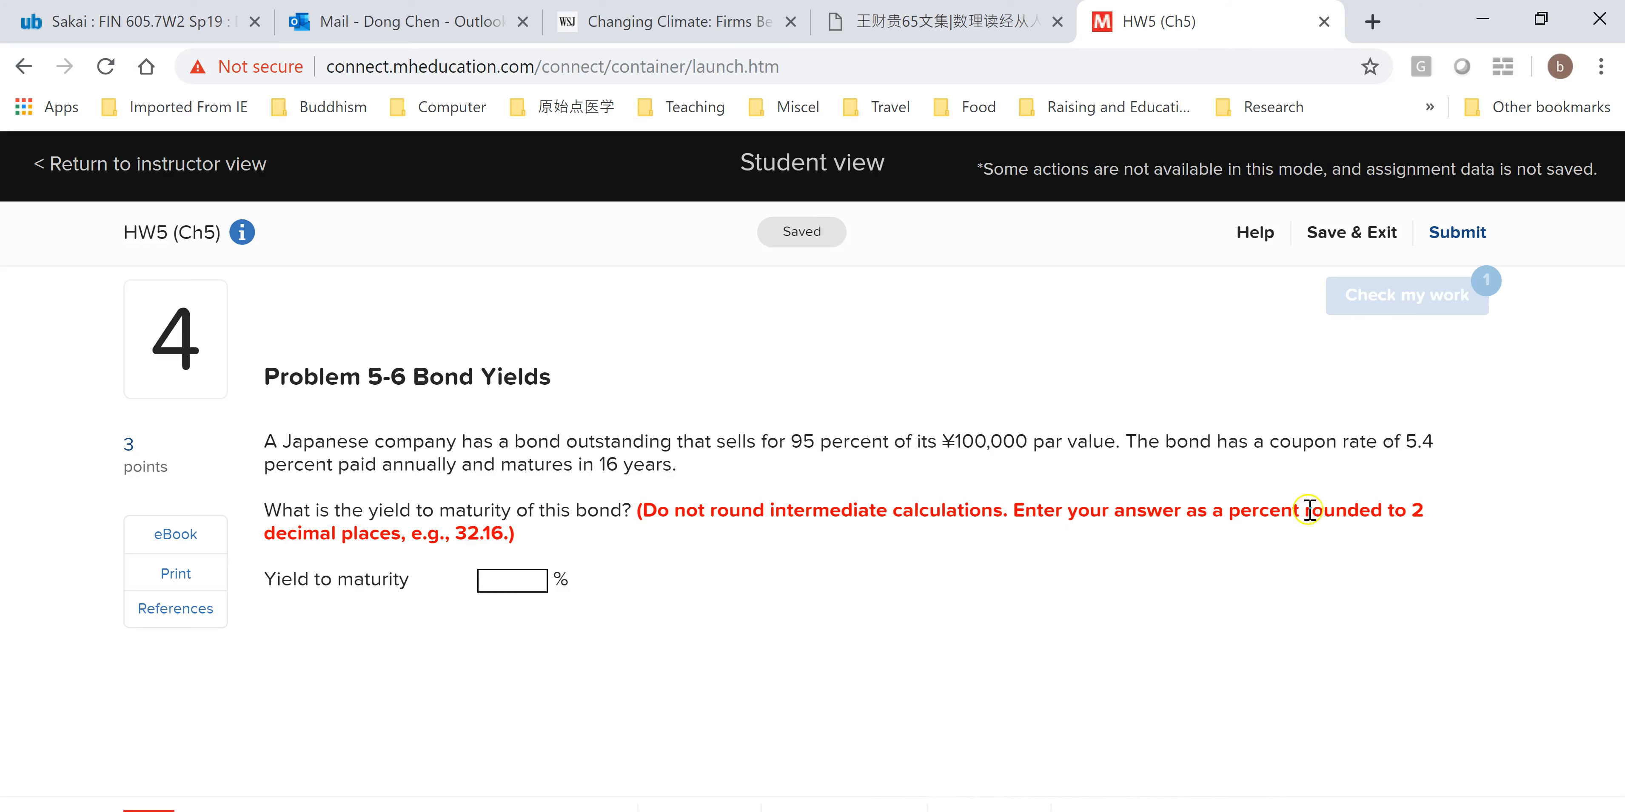
key("alt+Tab")
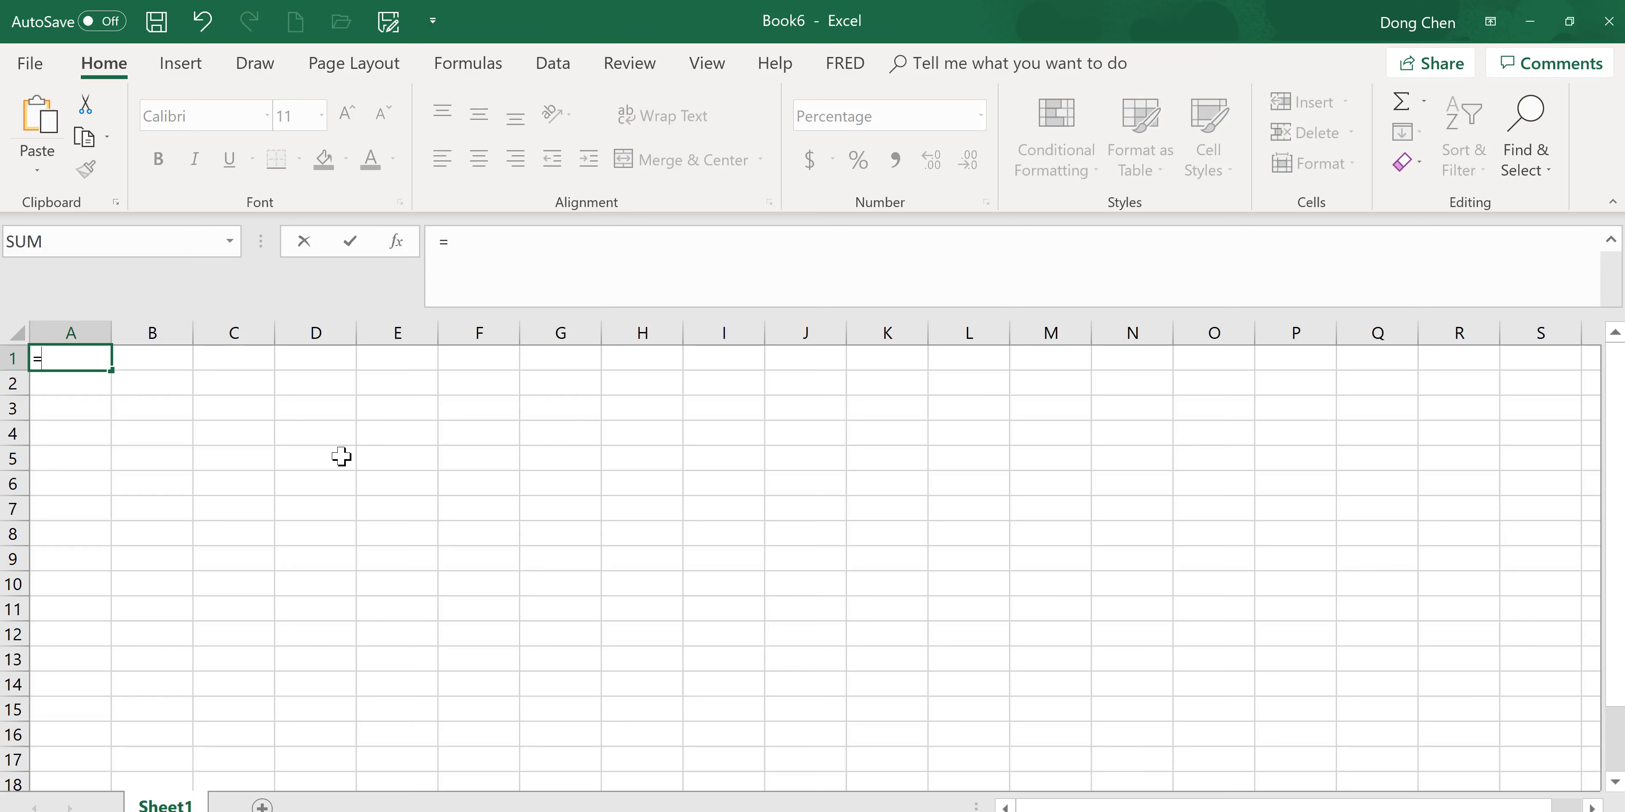
type("rate")
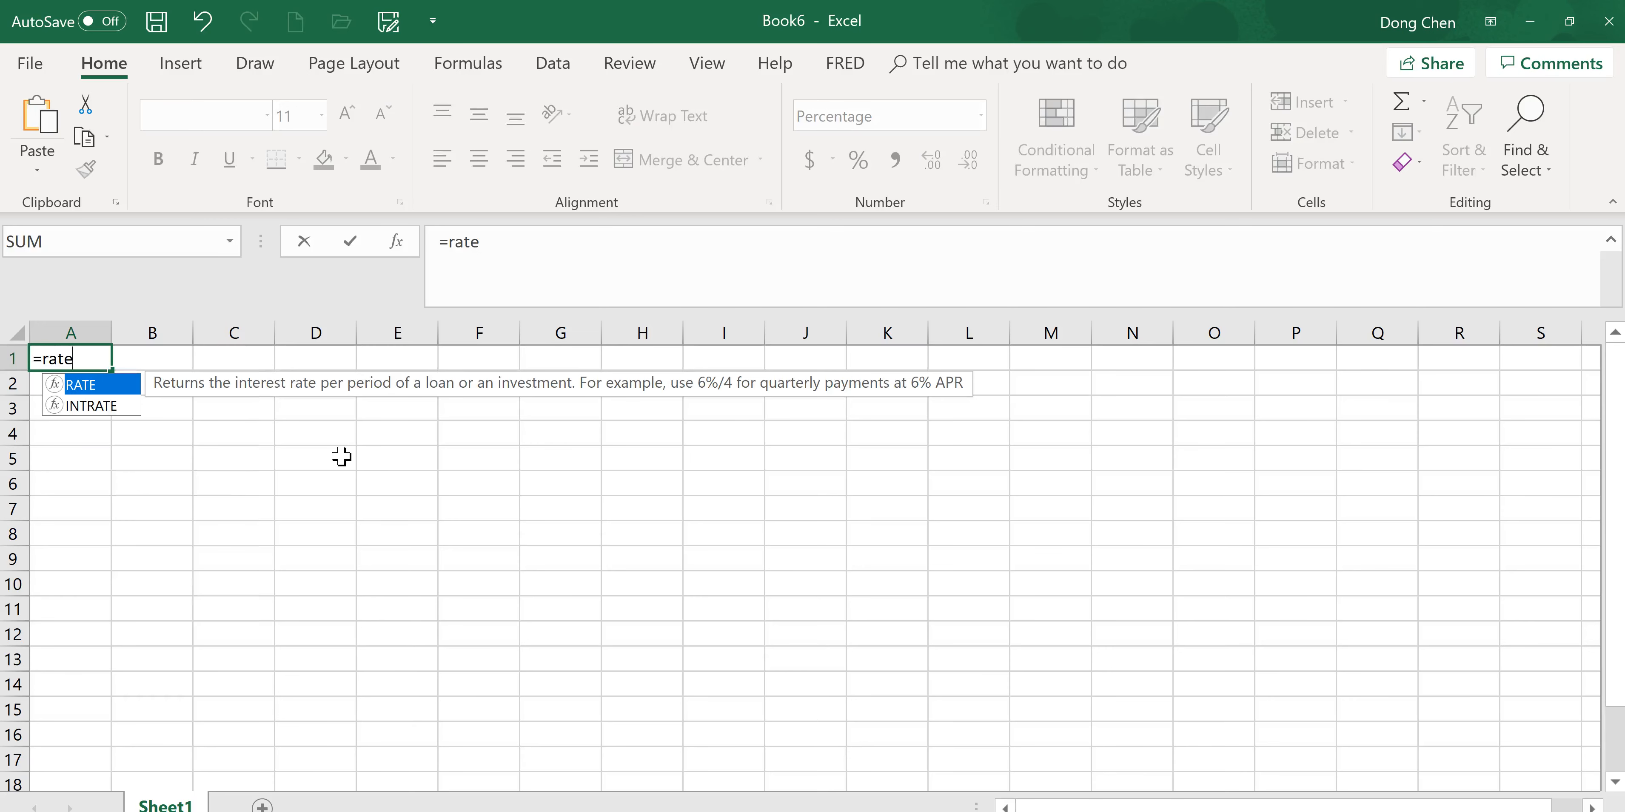
key("Escape")
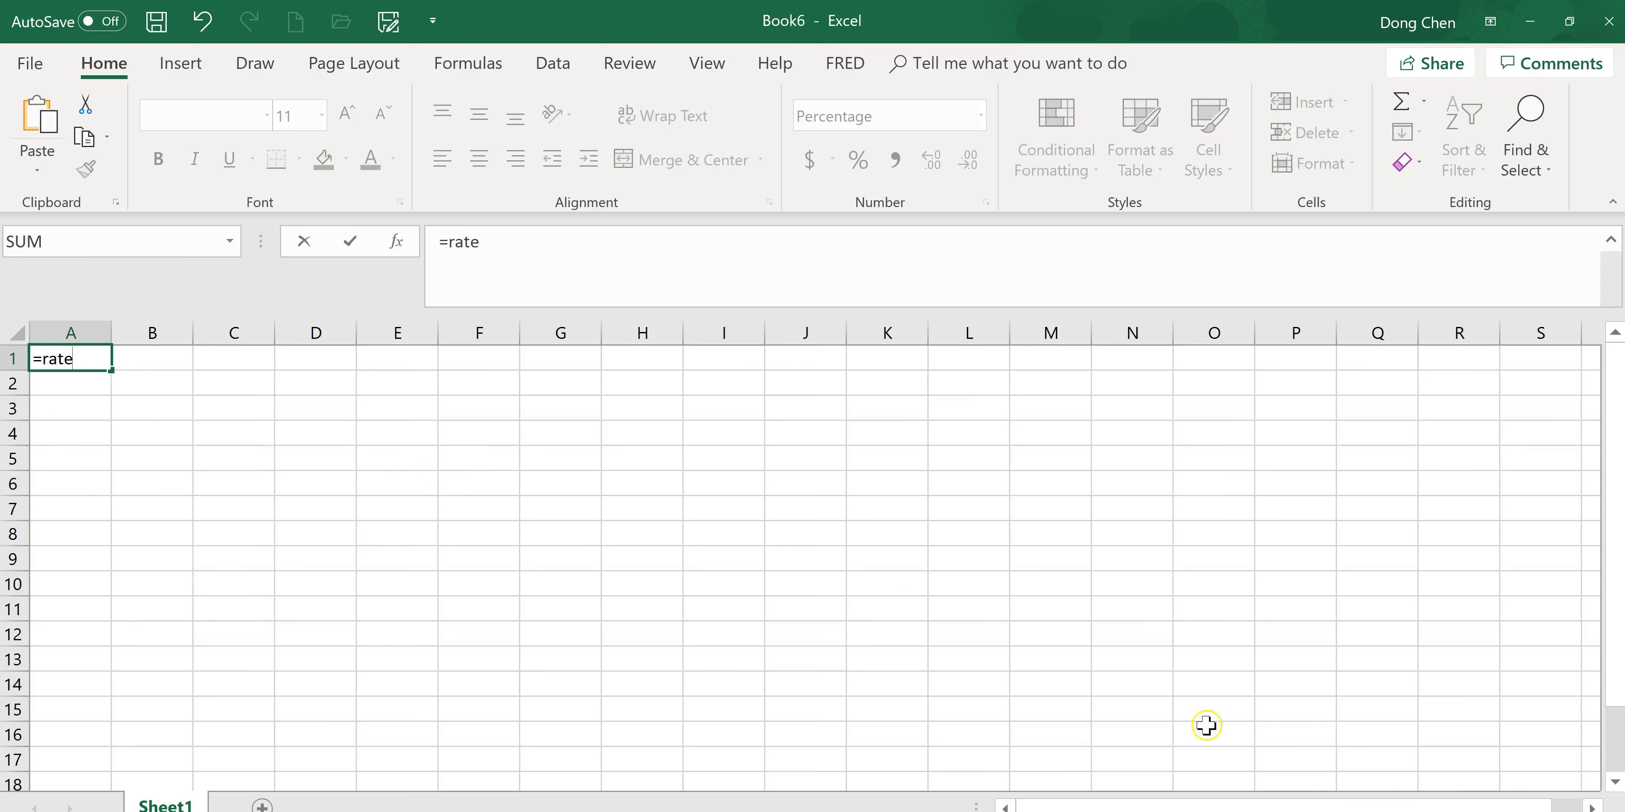
key("Escape")
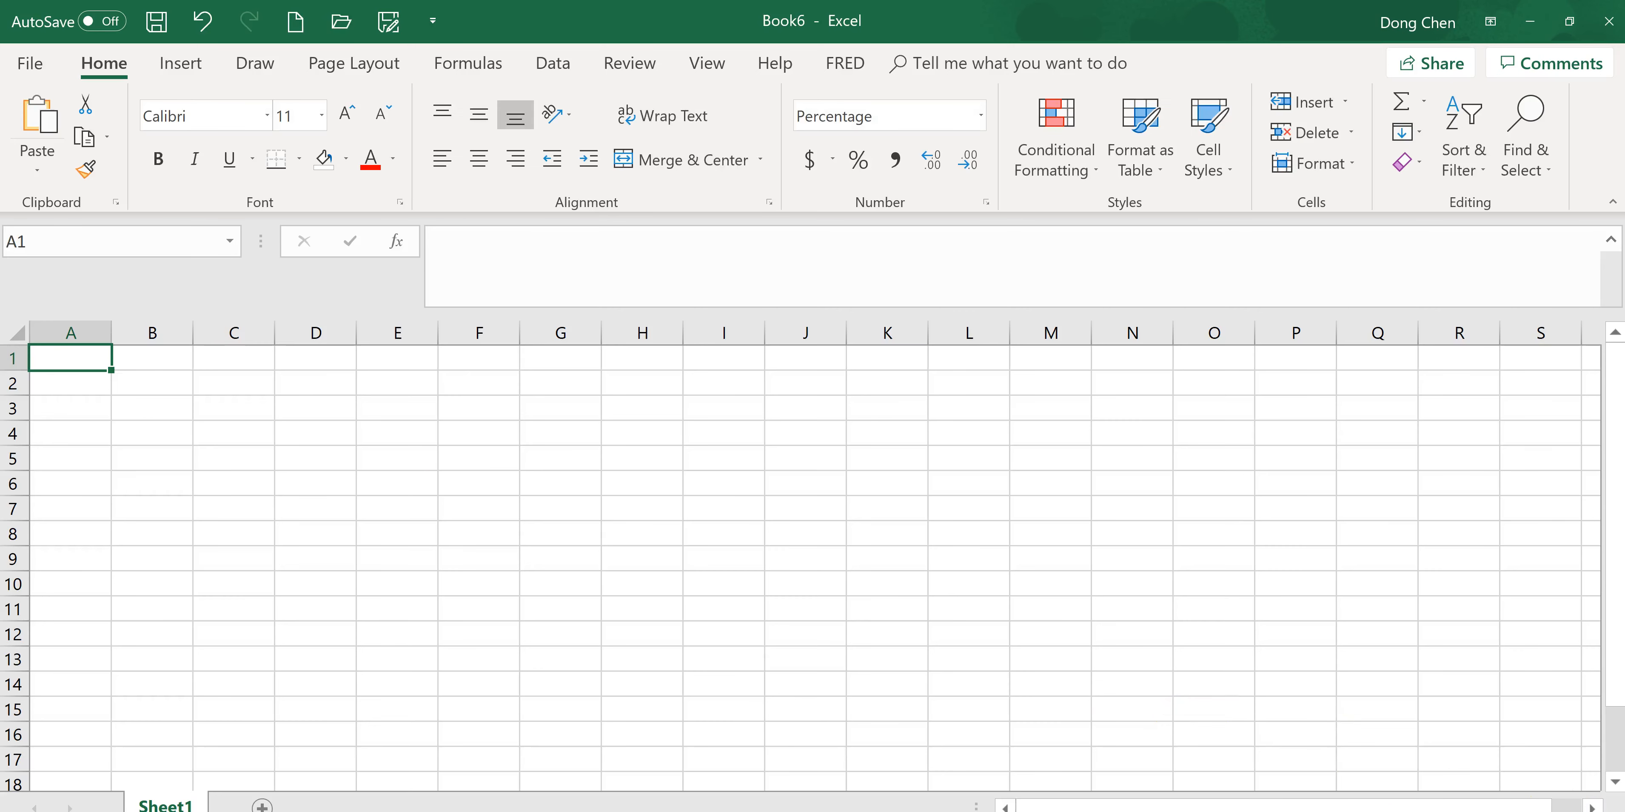
Start a RATE formula in cell A1 with 16 periods, taking the years to maturity from the bond problem in the browser.
scroll(470, 512, "up", 6, "ctrl")
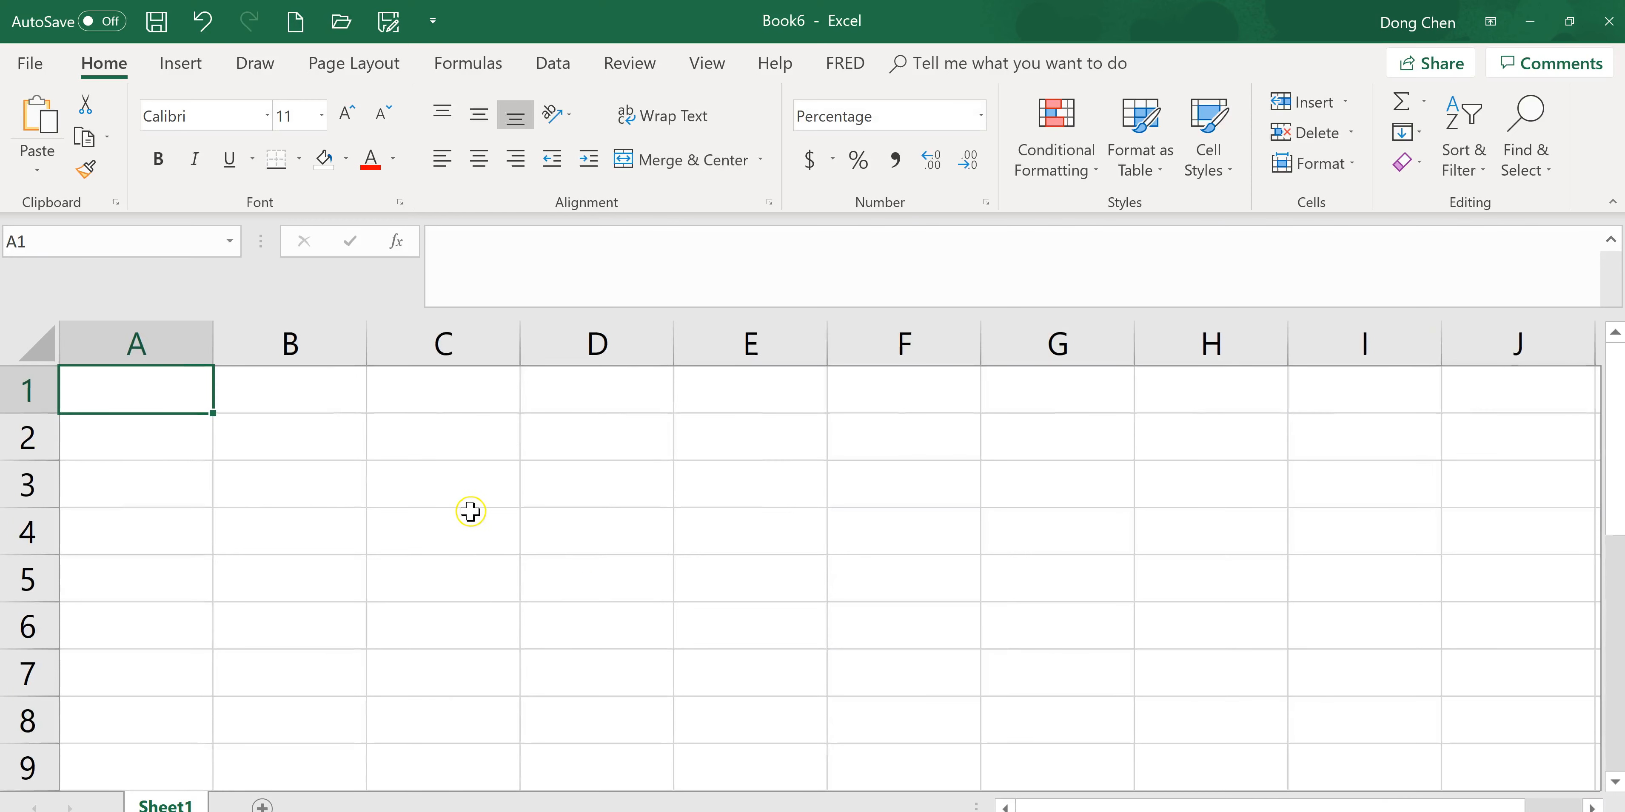
type("=")
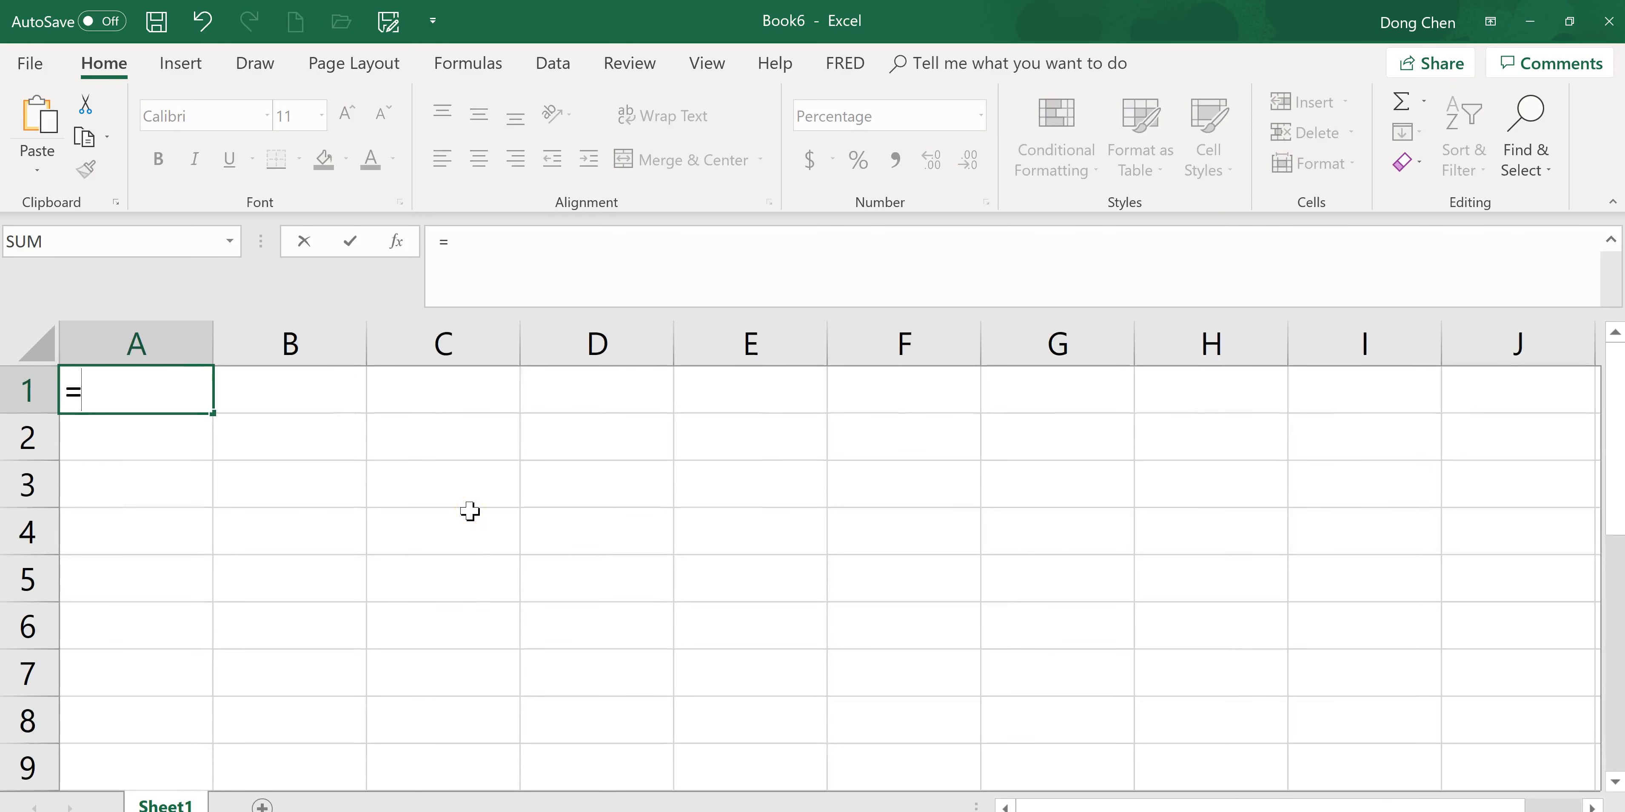
type("rate")
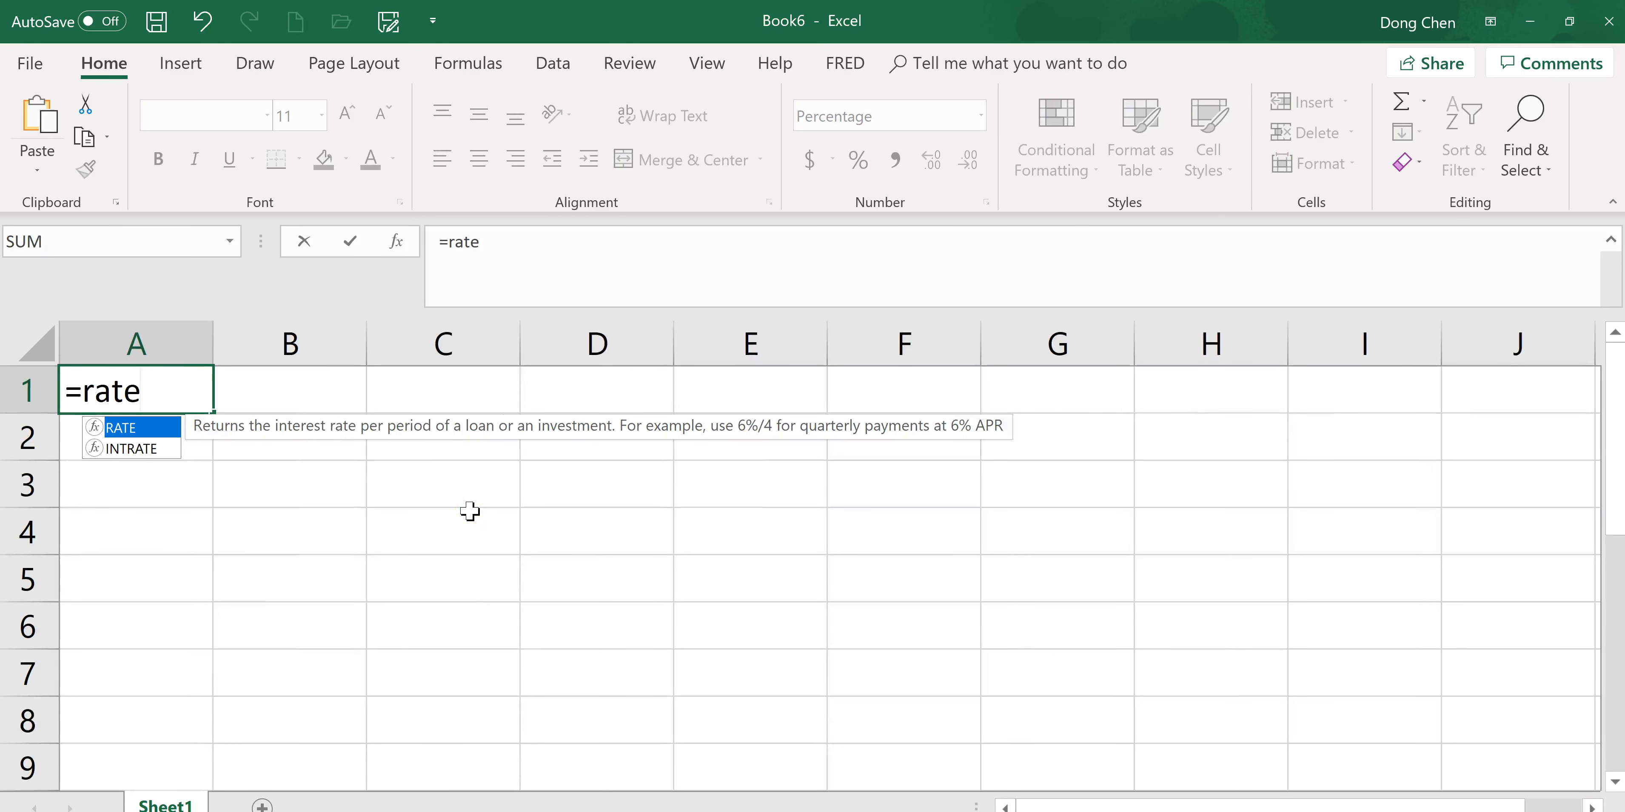
type("(")
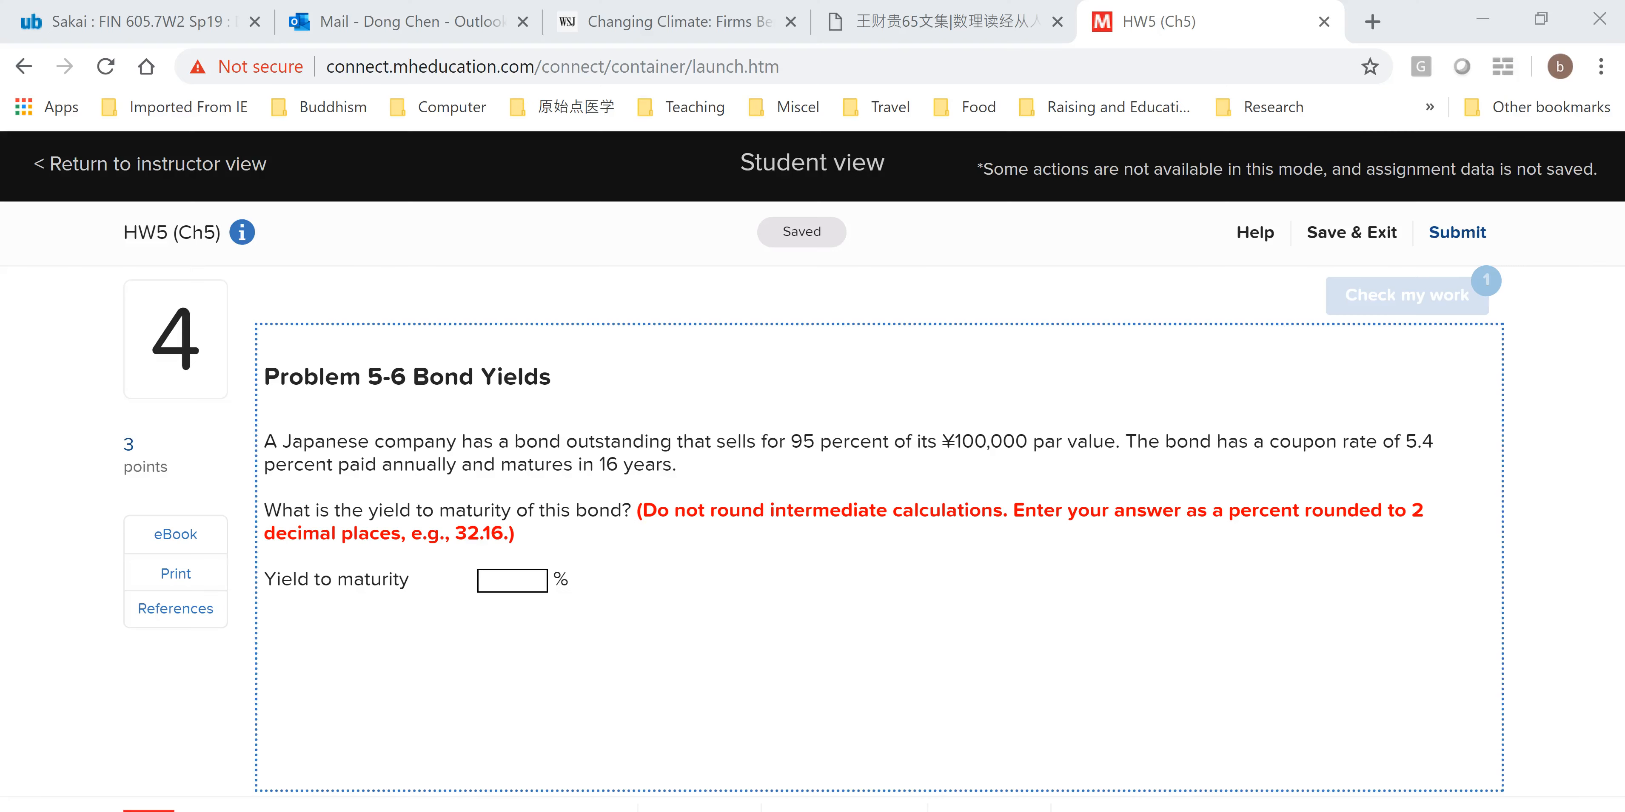
left_click(655, 558)
left_click(755, 466)
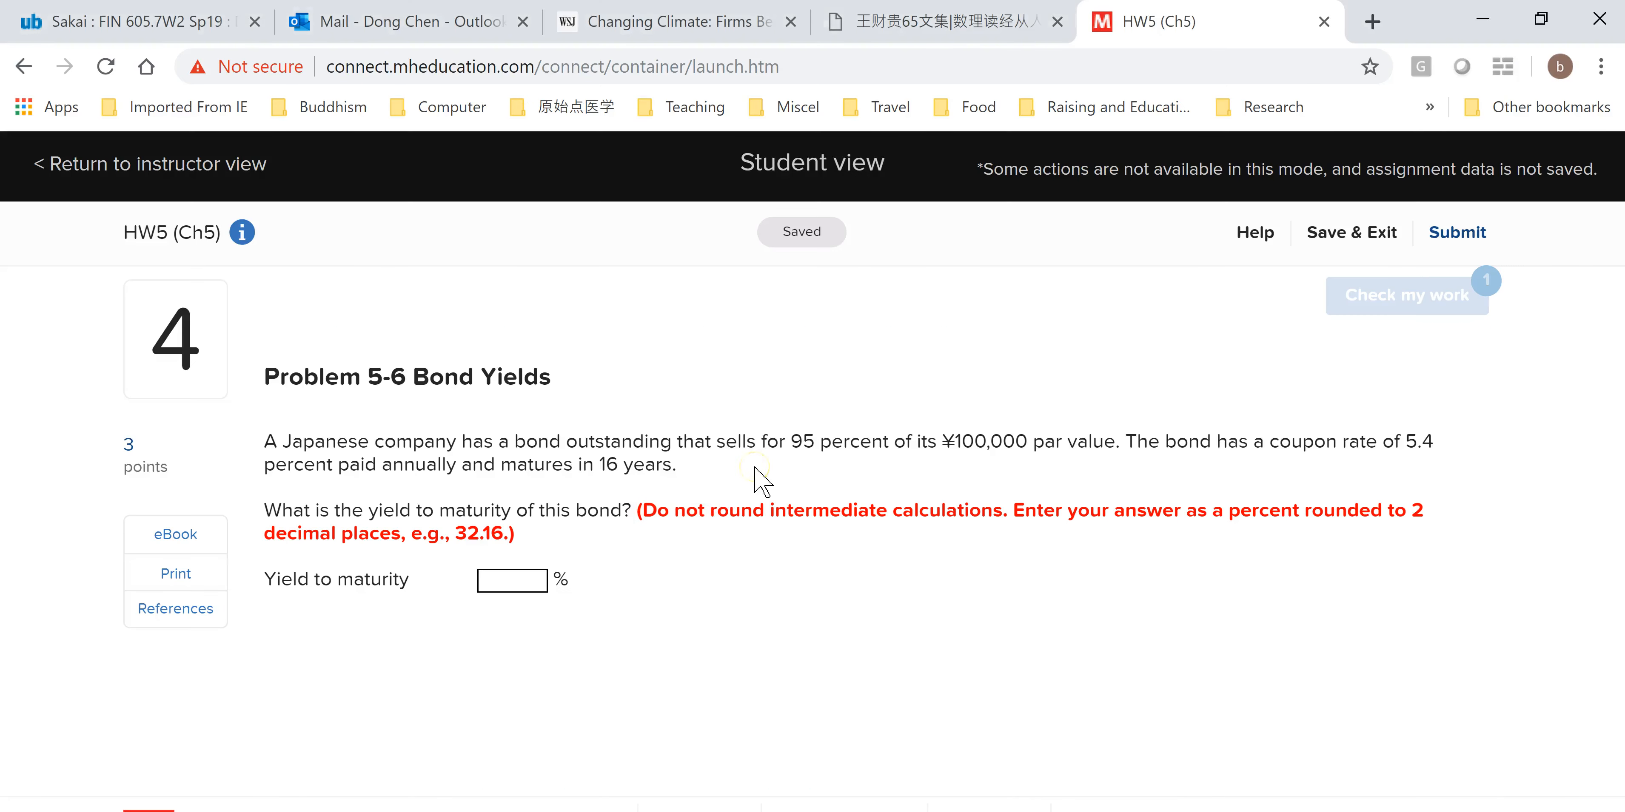
left_click(957, 456)
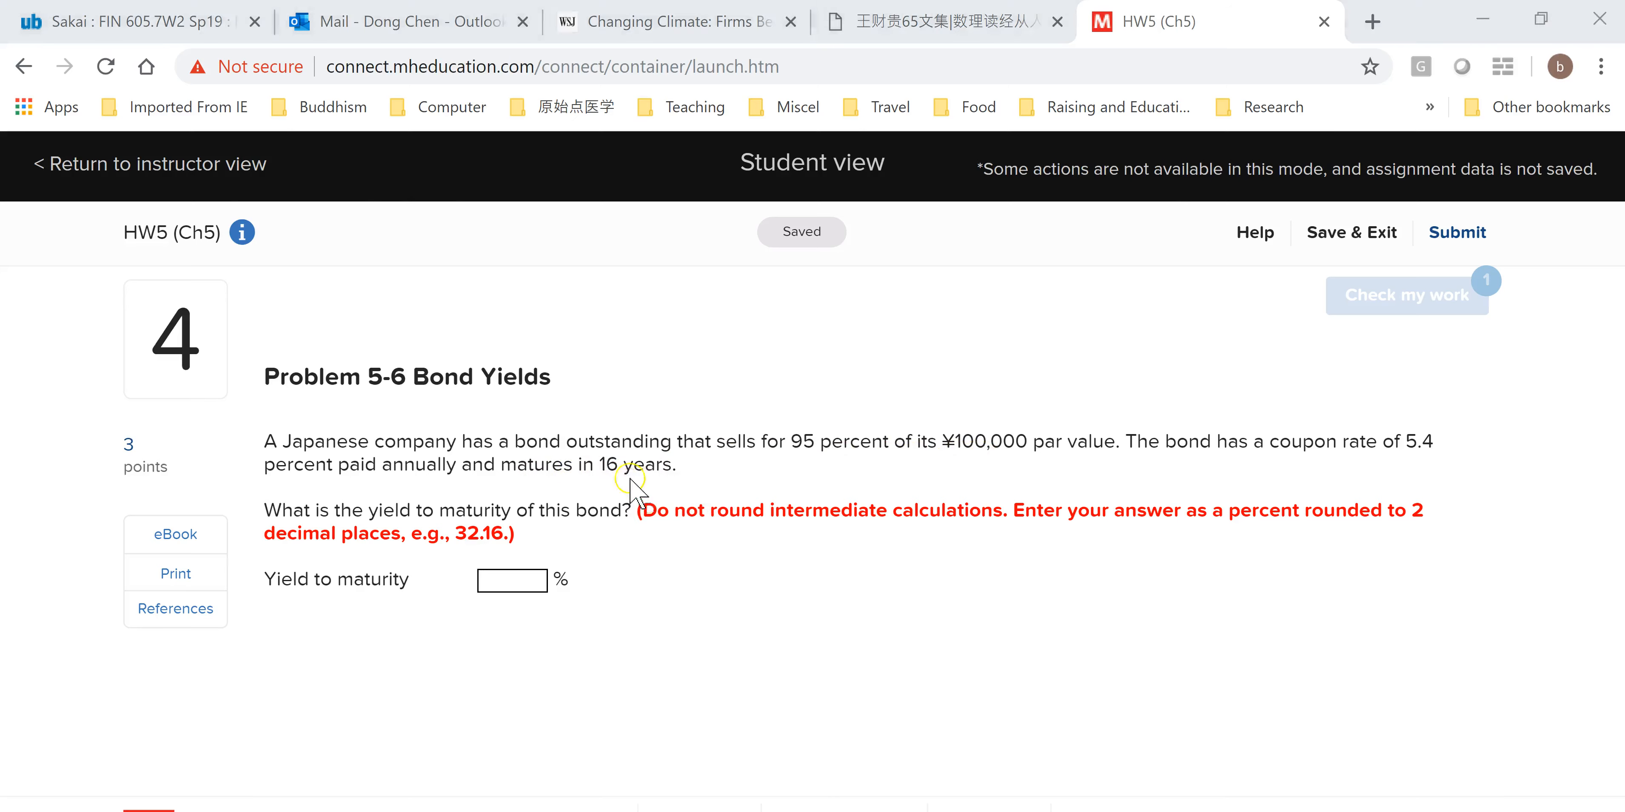
key("alt+Tab")
type("16,")
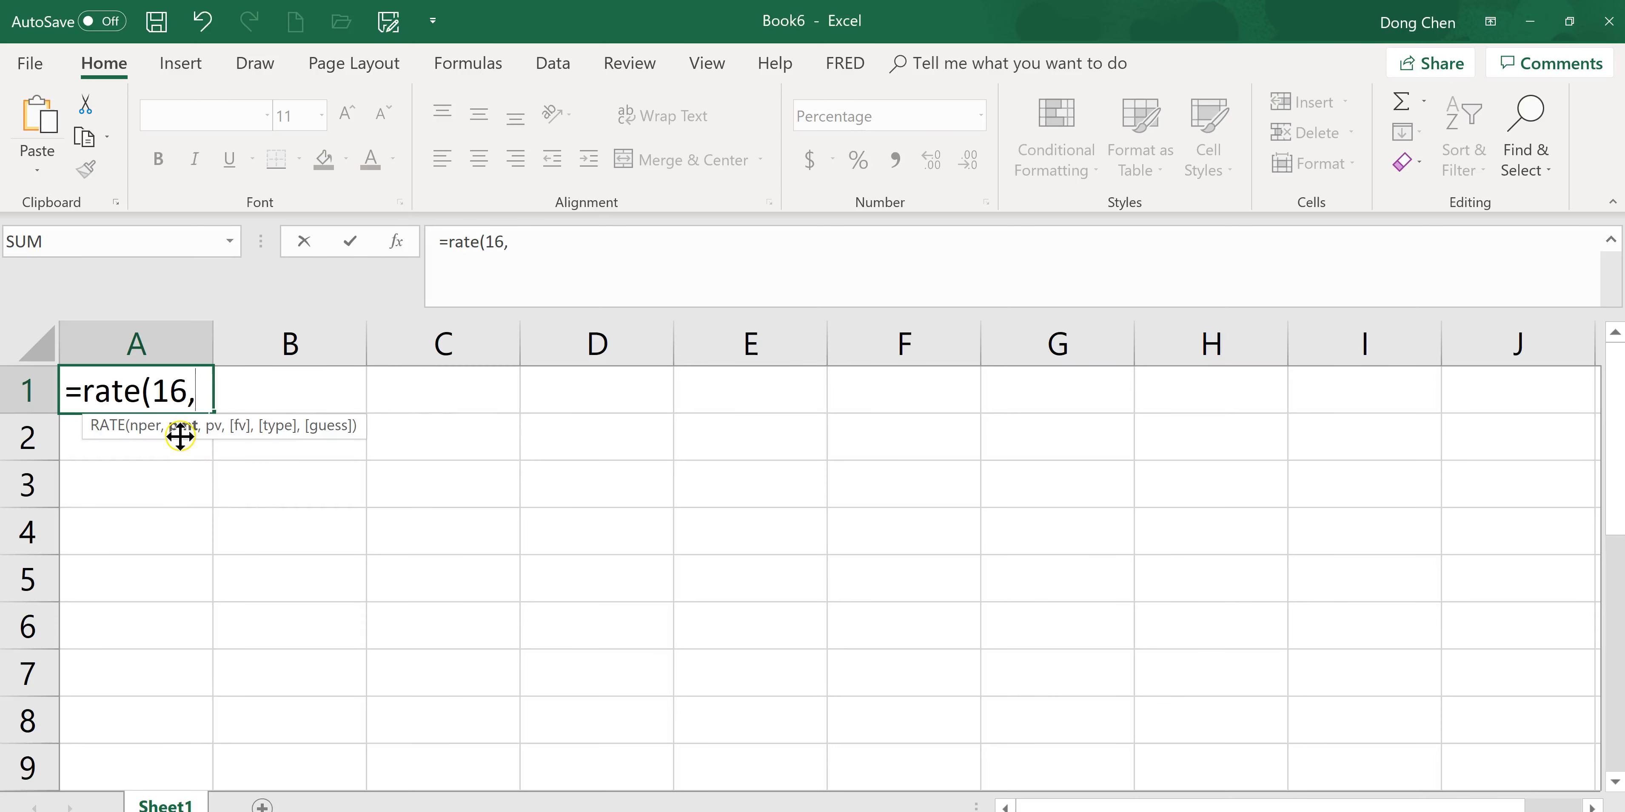
Add the payment argument 100000*5.4% from the problem's par value and coupon rate, and begin the present value with a minus sign.
key("alt+Tab")
left_click(1115, 447)
key("alt+Tab")
type("1")
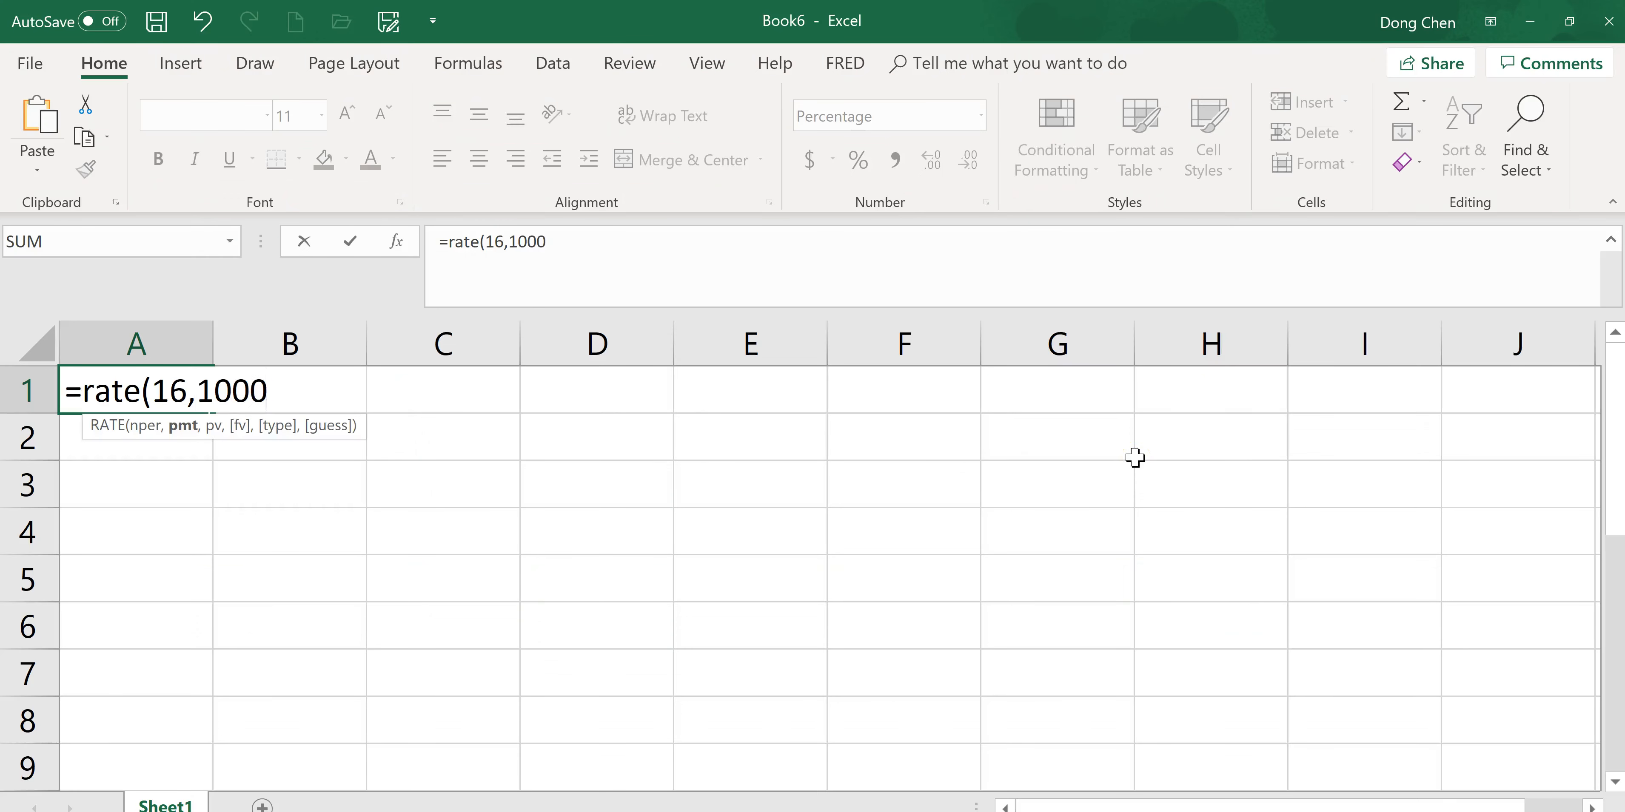
key("alt+Tab")
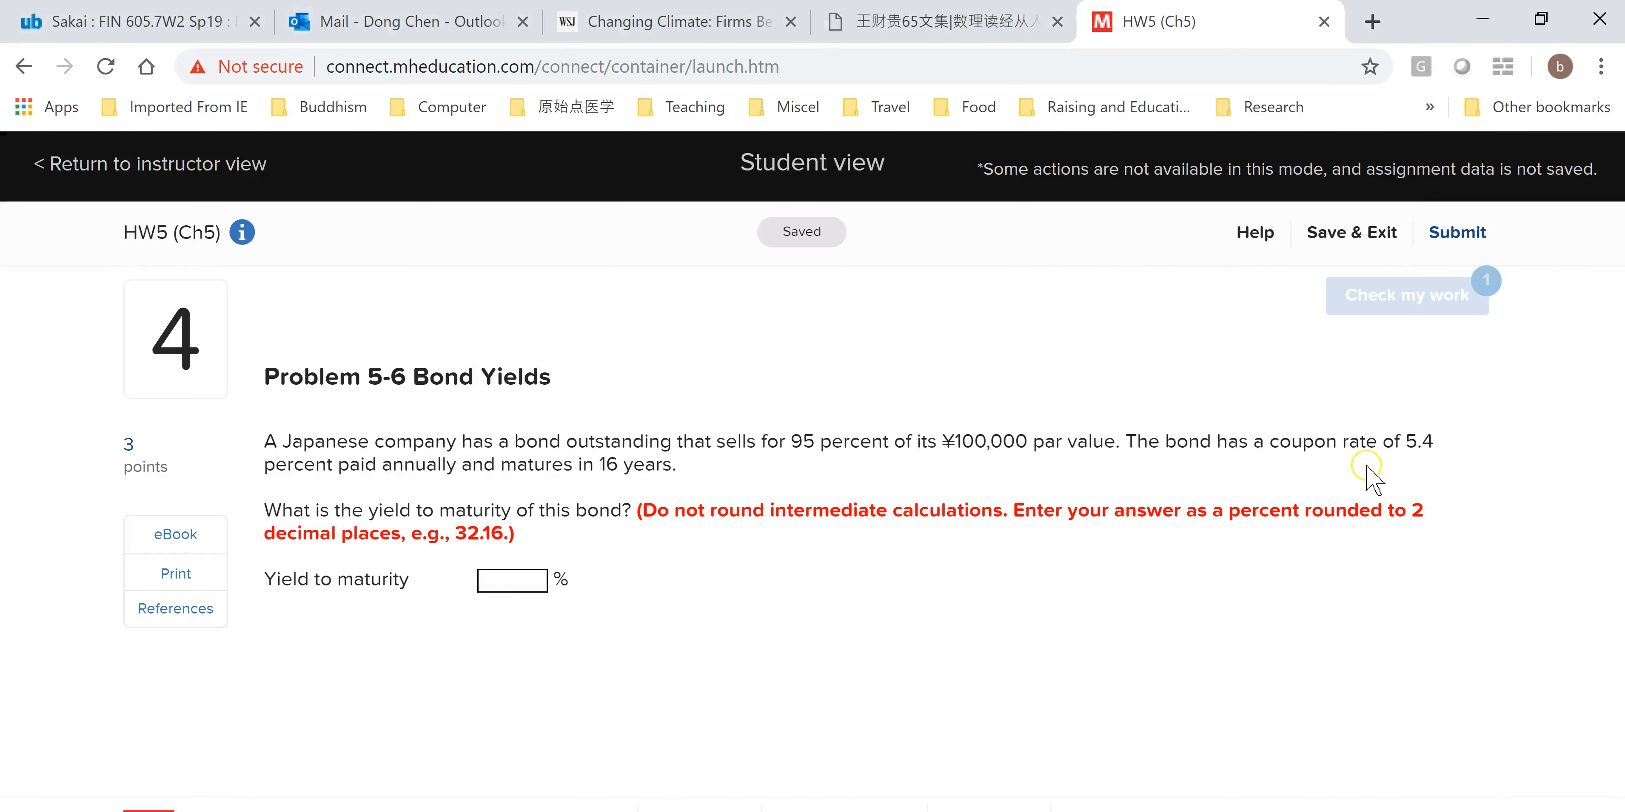
key("alt+Tab")
type("5.4")
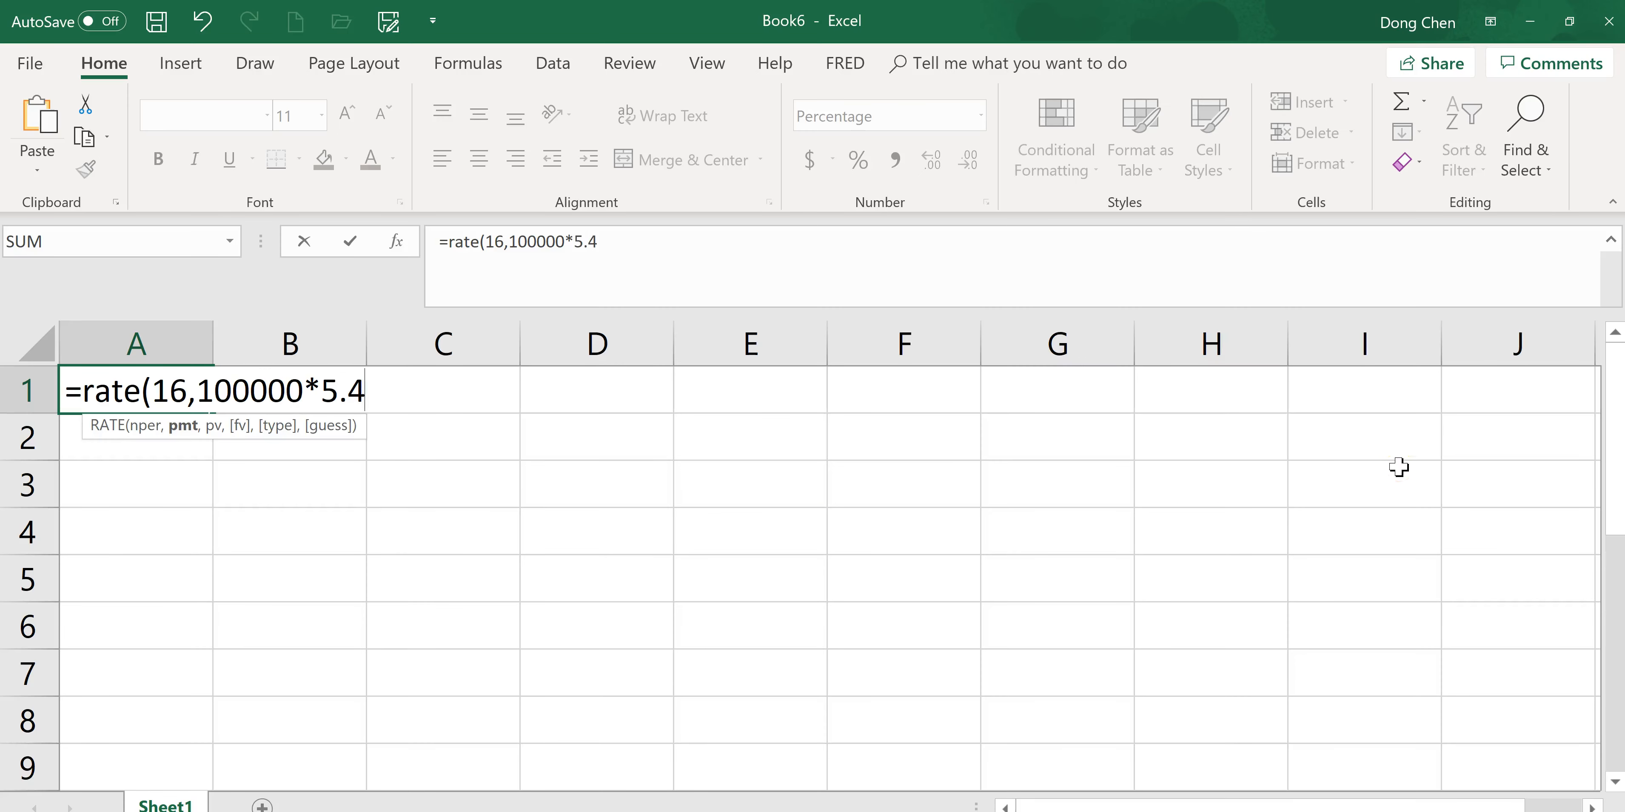
type("%,-")
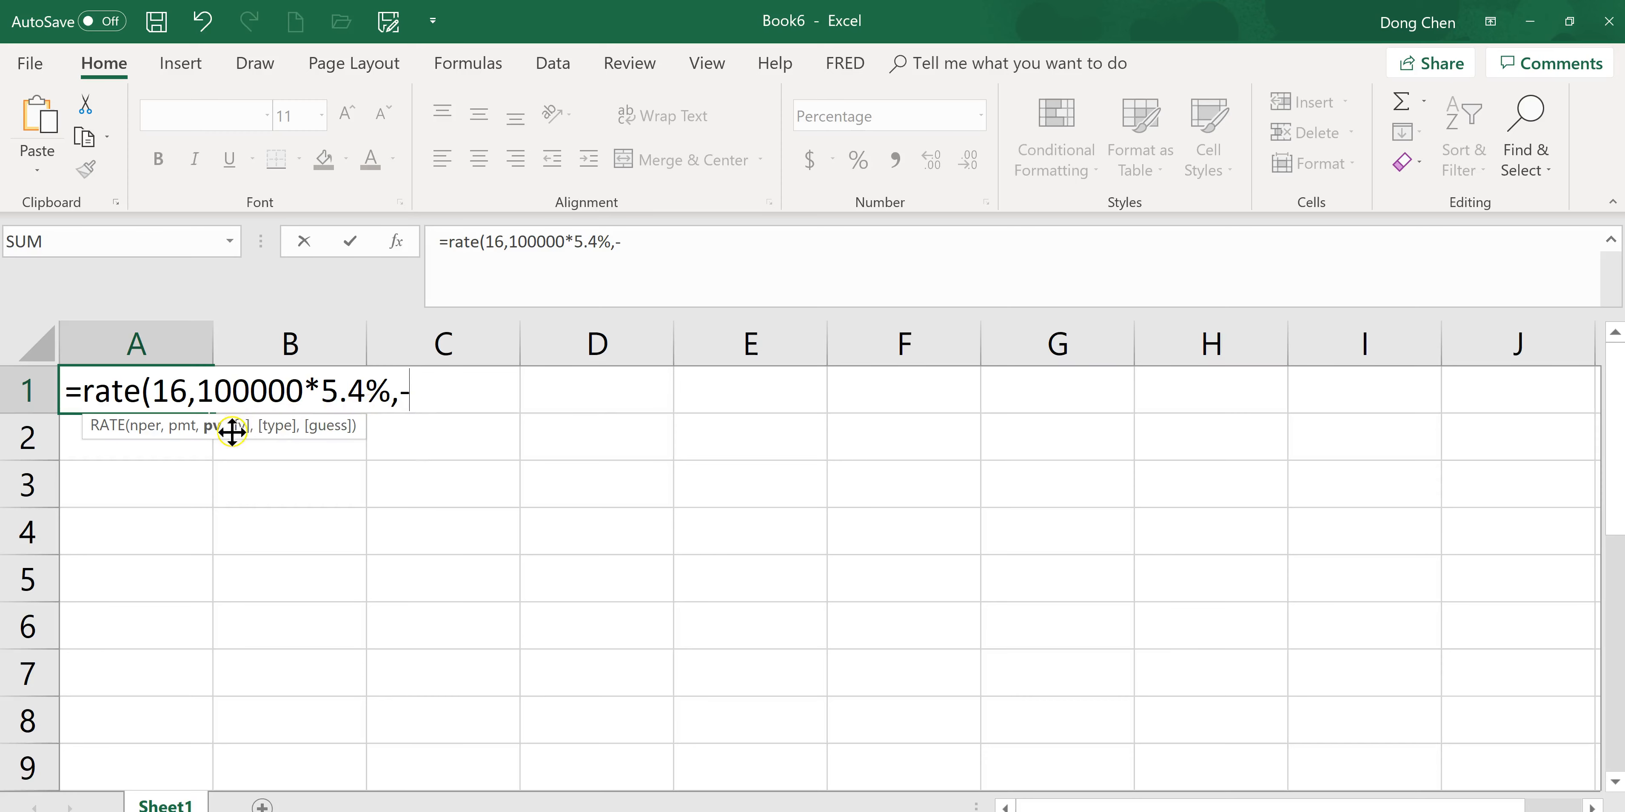
Complete the negative present value argument as -95%*100000, based on the selling price stated in the browser problem.
key("alt+Tab")
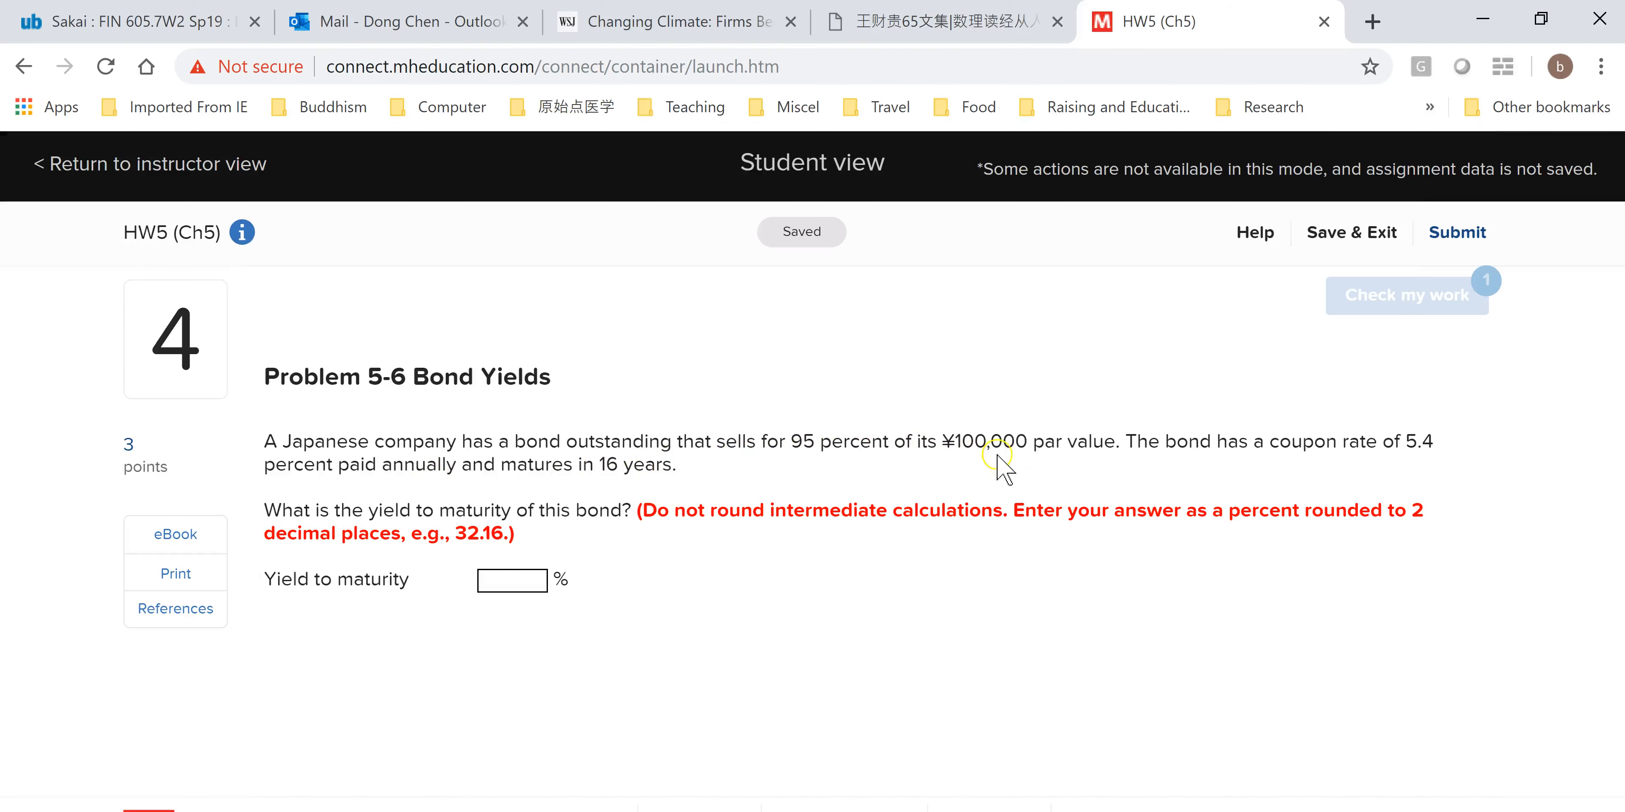
key("alt+Tab")
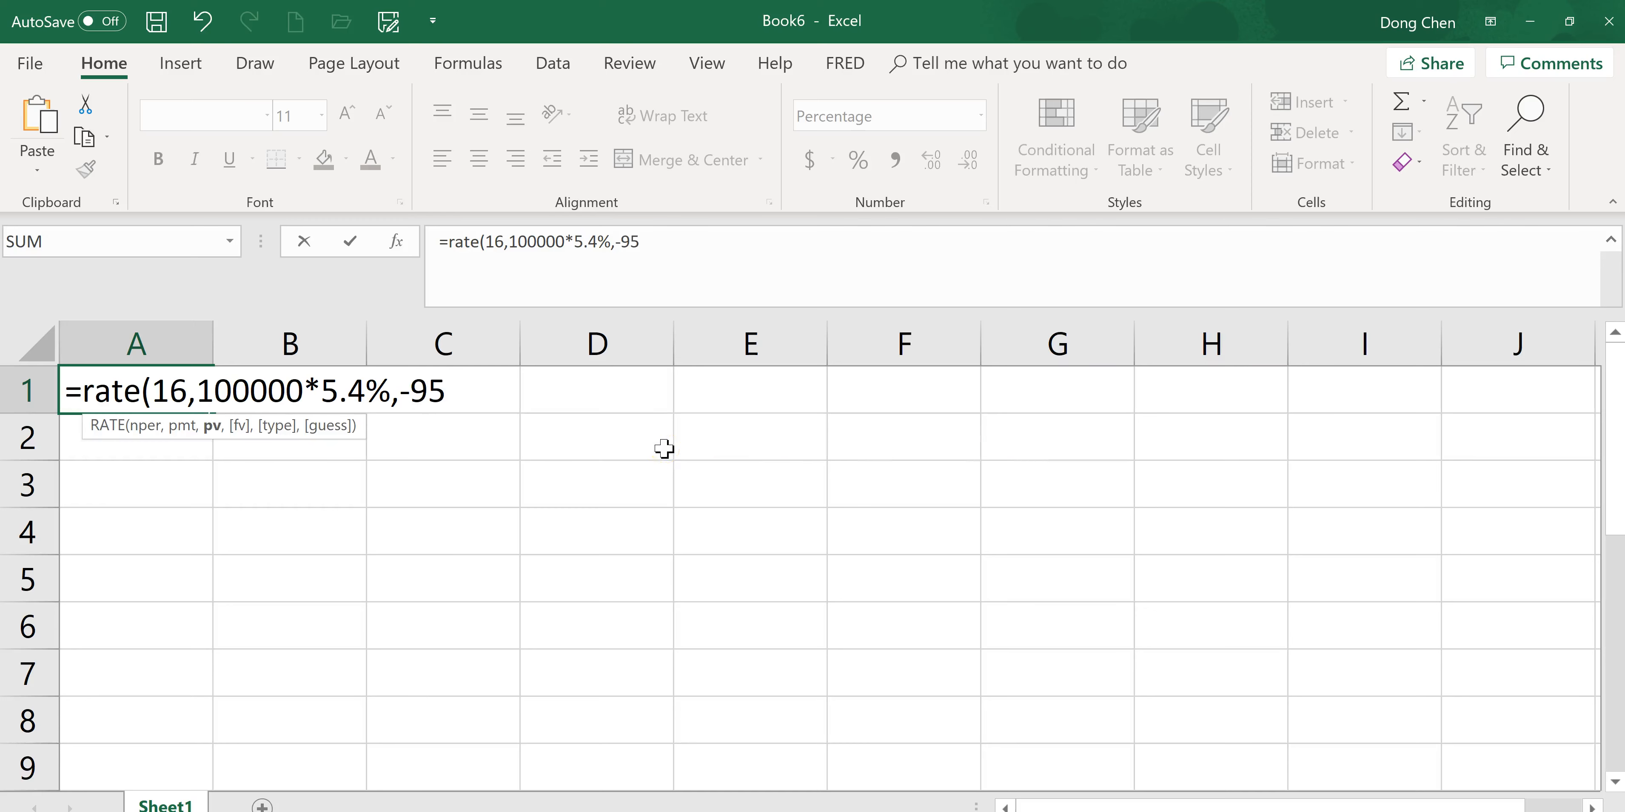
type("%*1000")
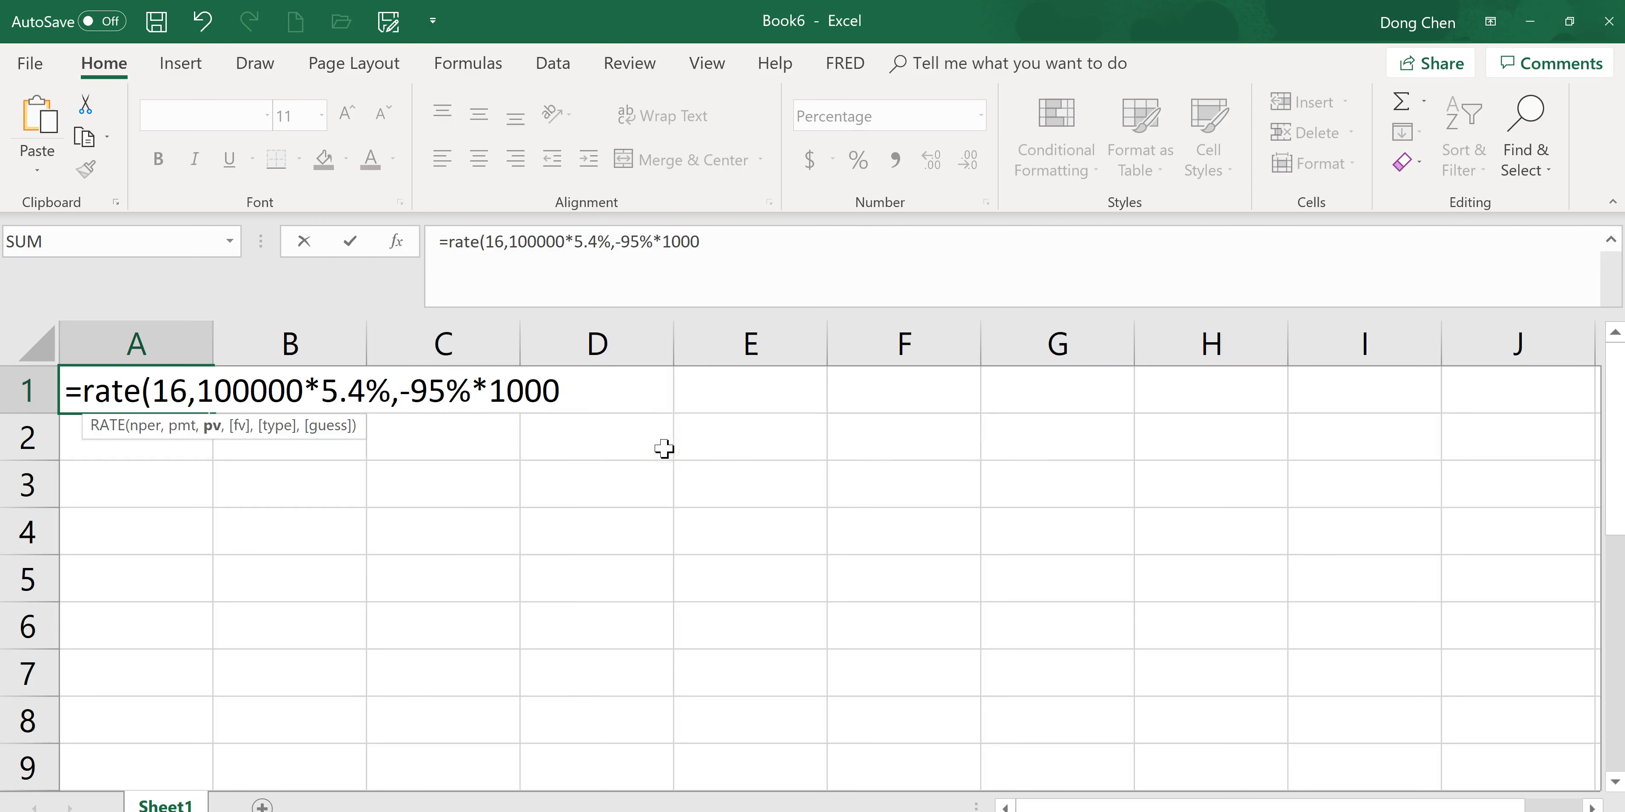
type("00,")
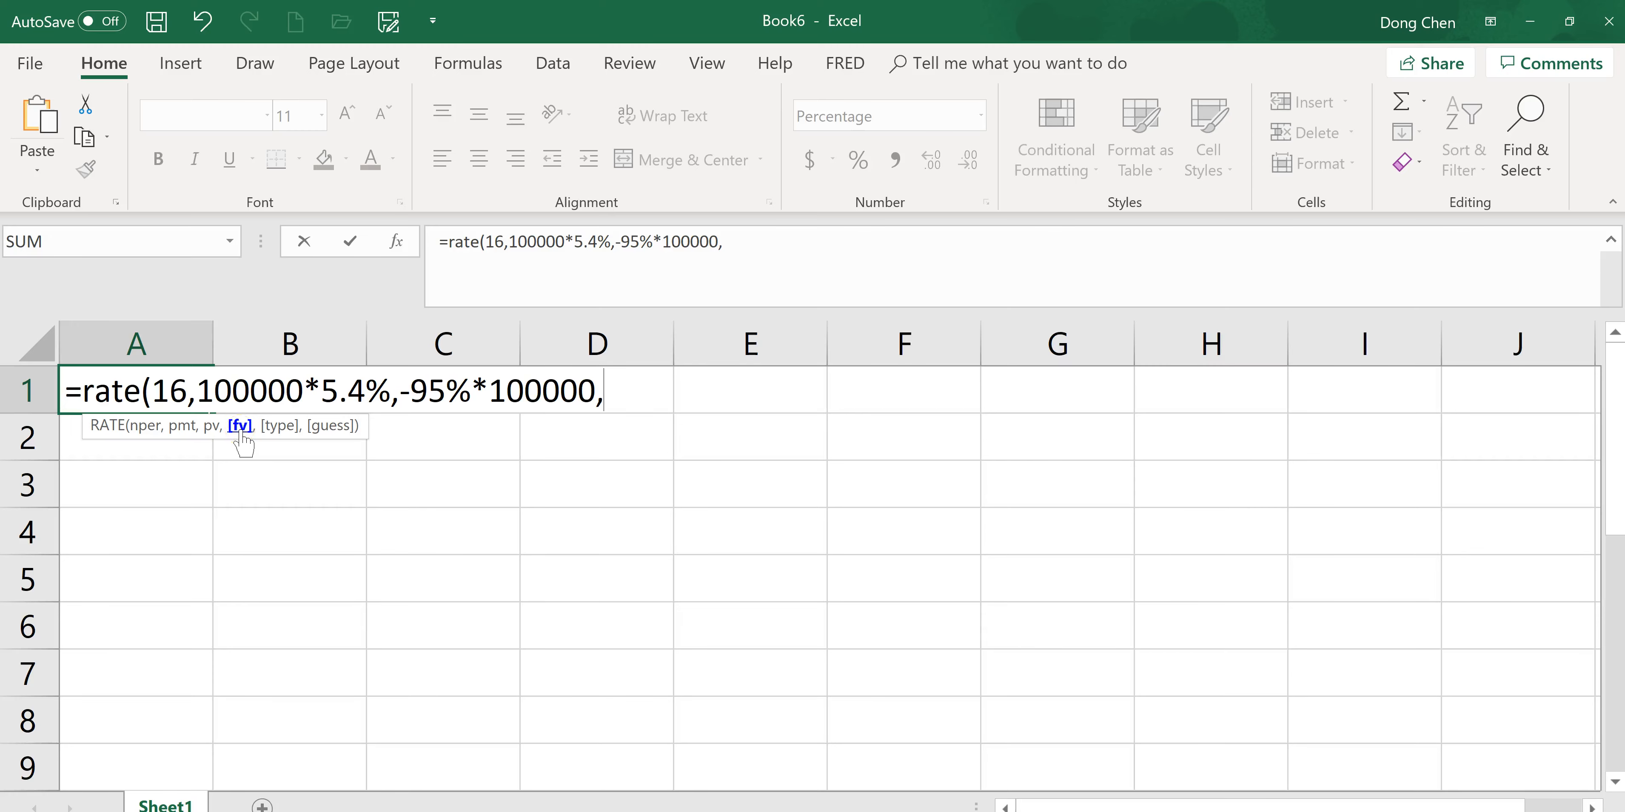
Add 100000 as the future value argument from the problem's par value and complete the RATE formula in cell A1.
key("alt+Tab")
key("alt+Tab")
type("100000")
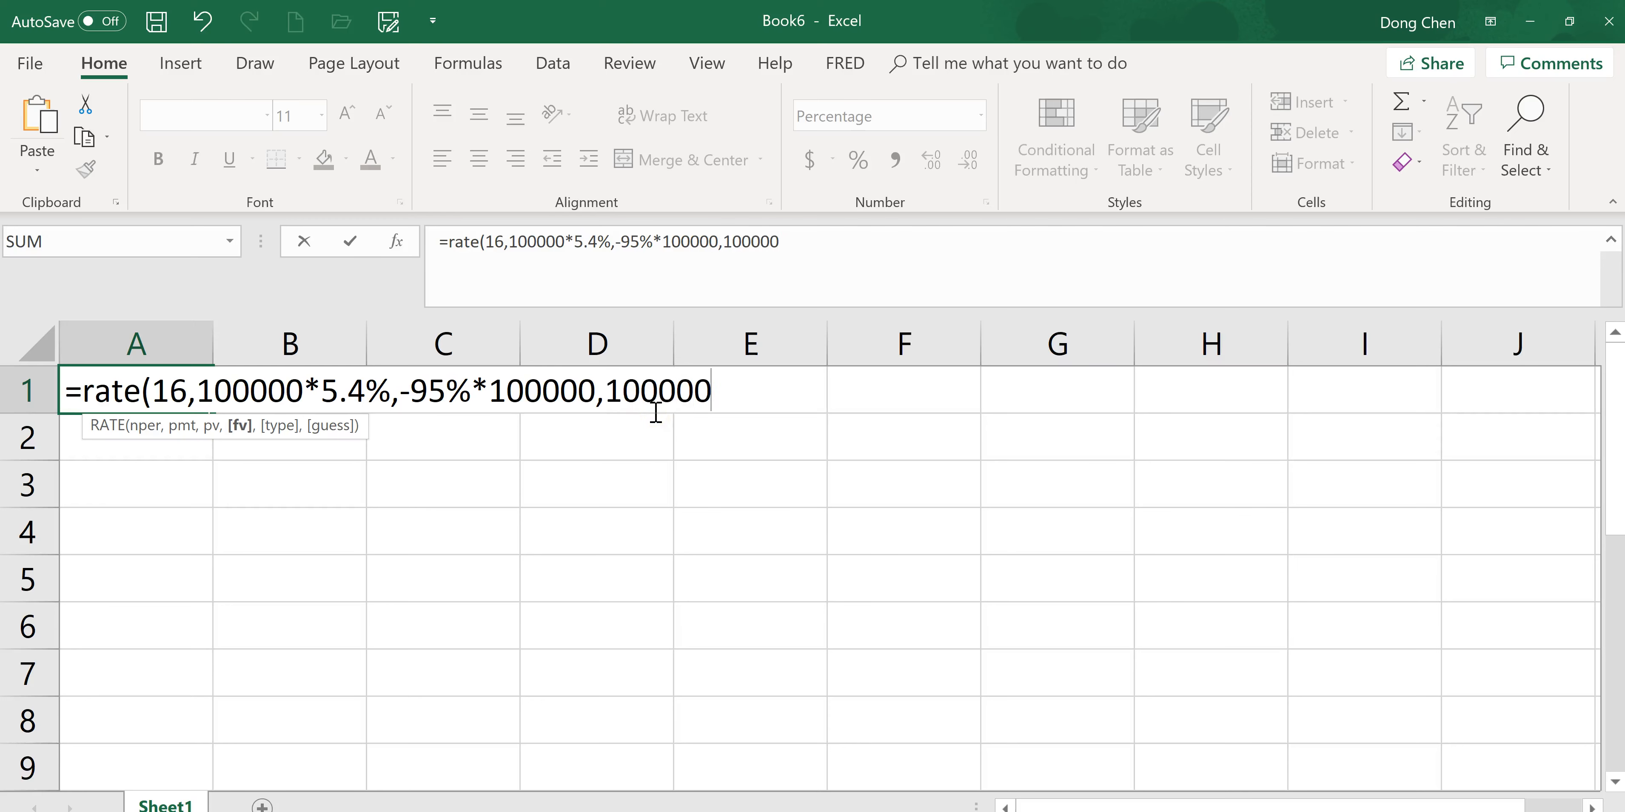
type(")")
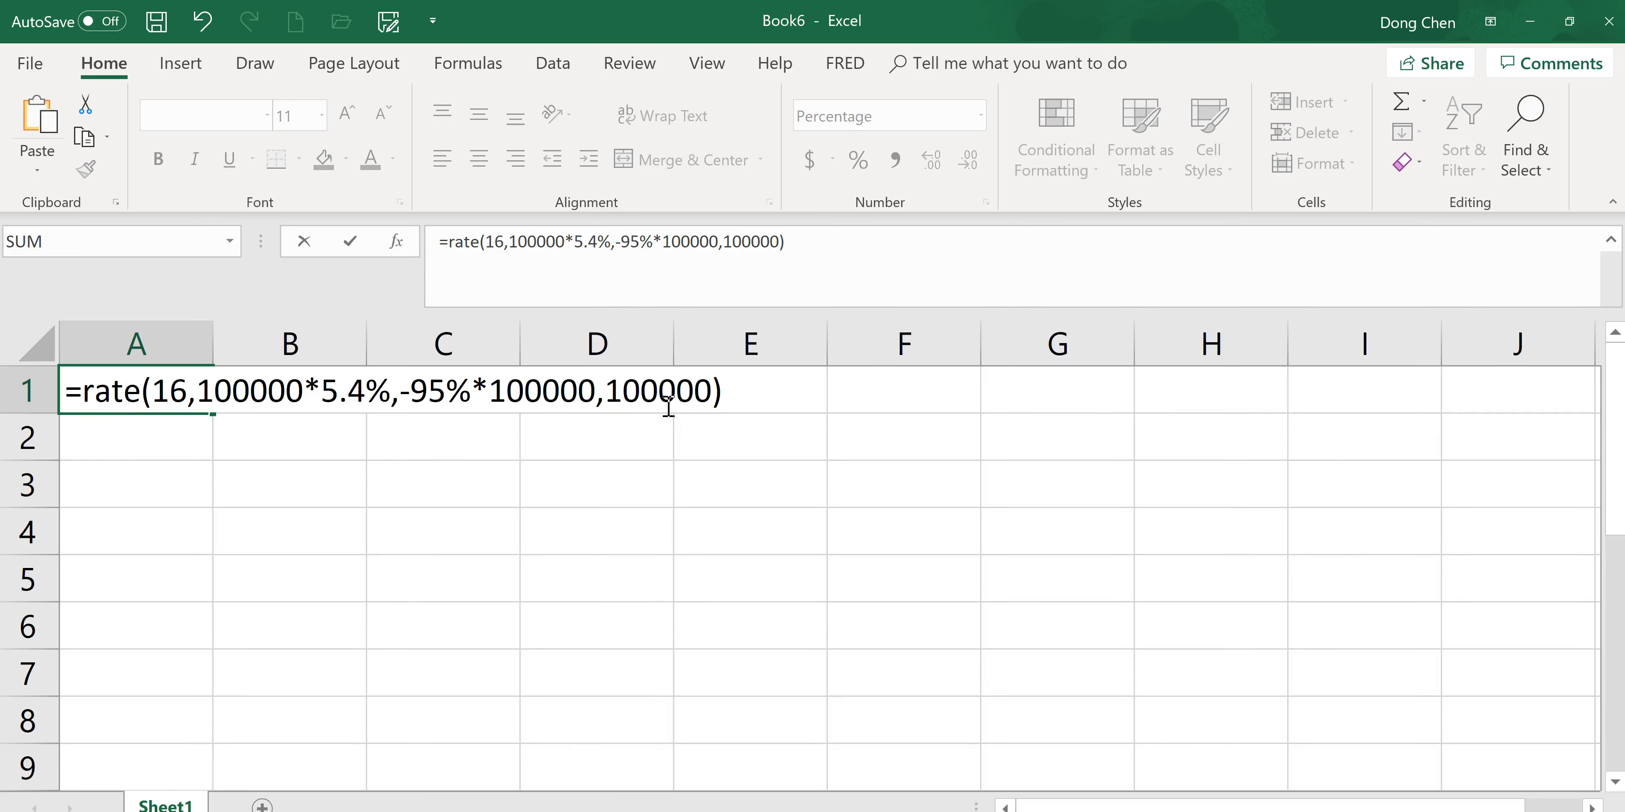
key("Return")
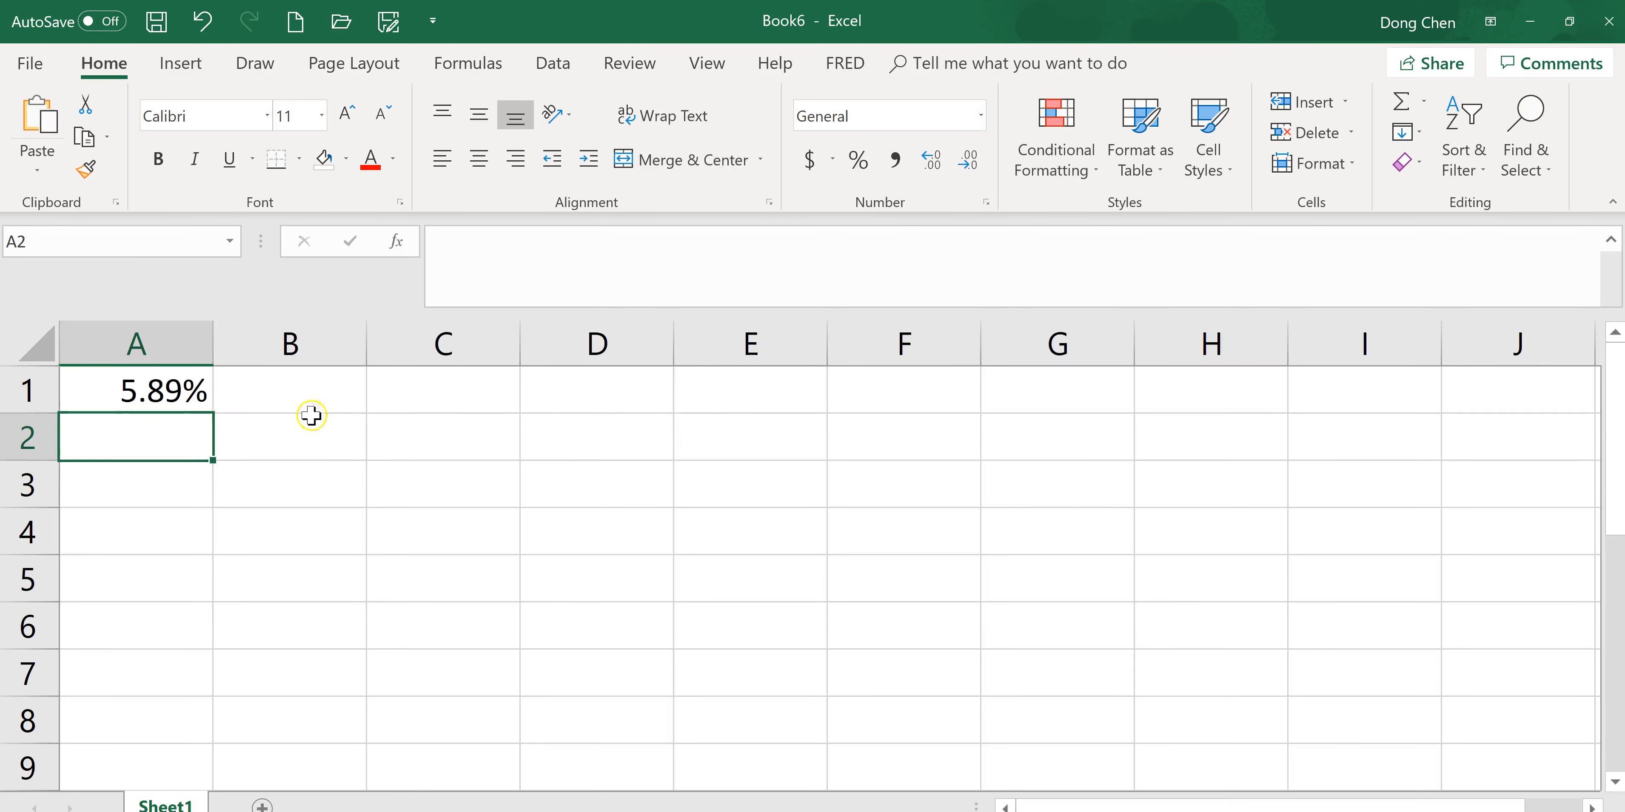
Enter 5.89 as the yield to maturity in the browser assignment, using the result in cell A1, and check the work.
key("alt+Tab")
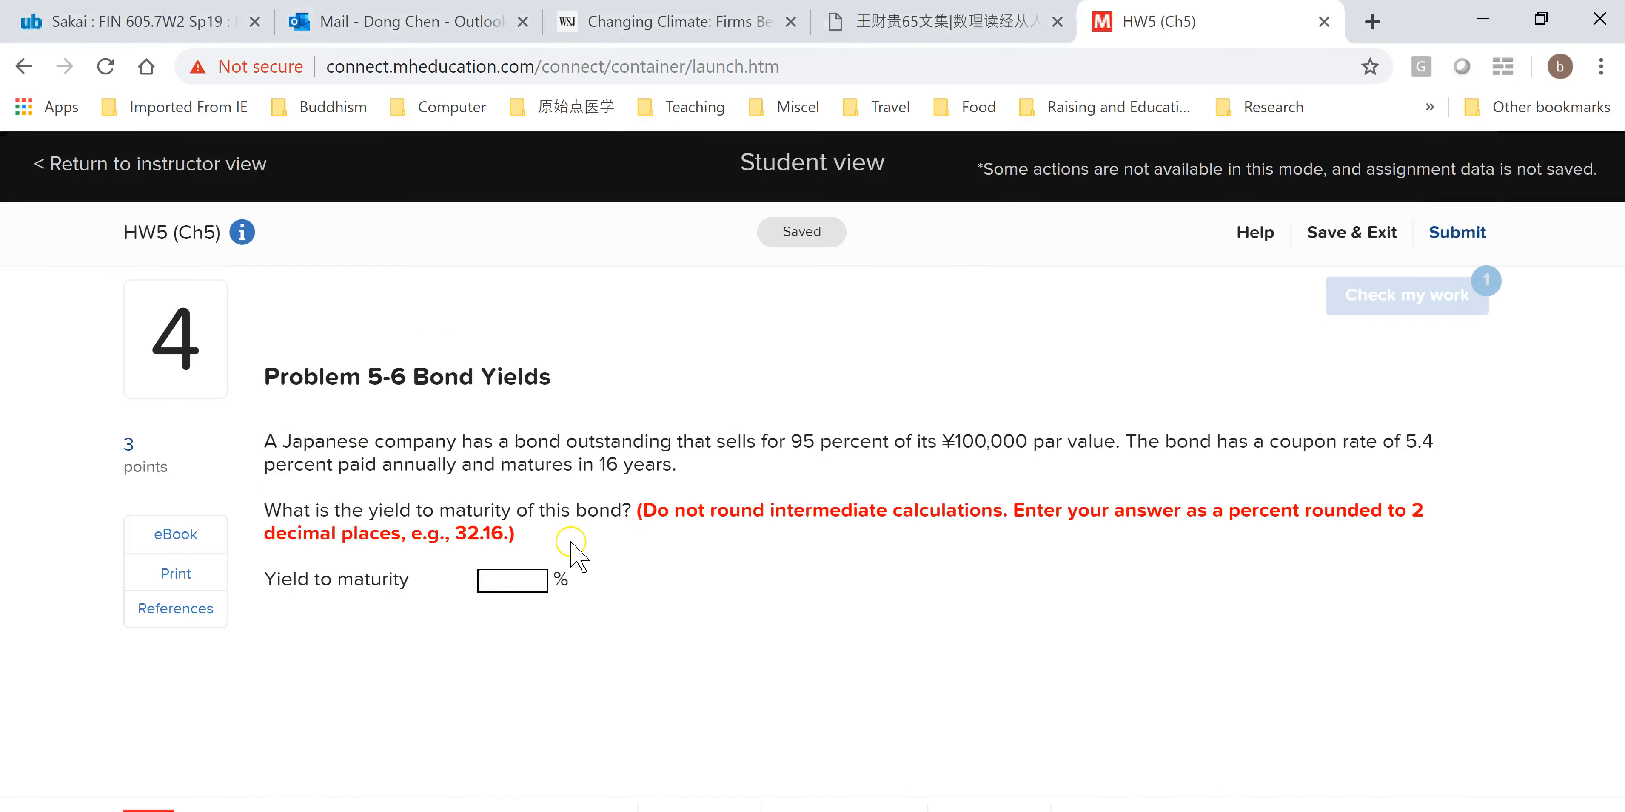
key("alt+Tab")
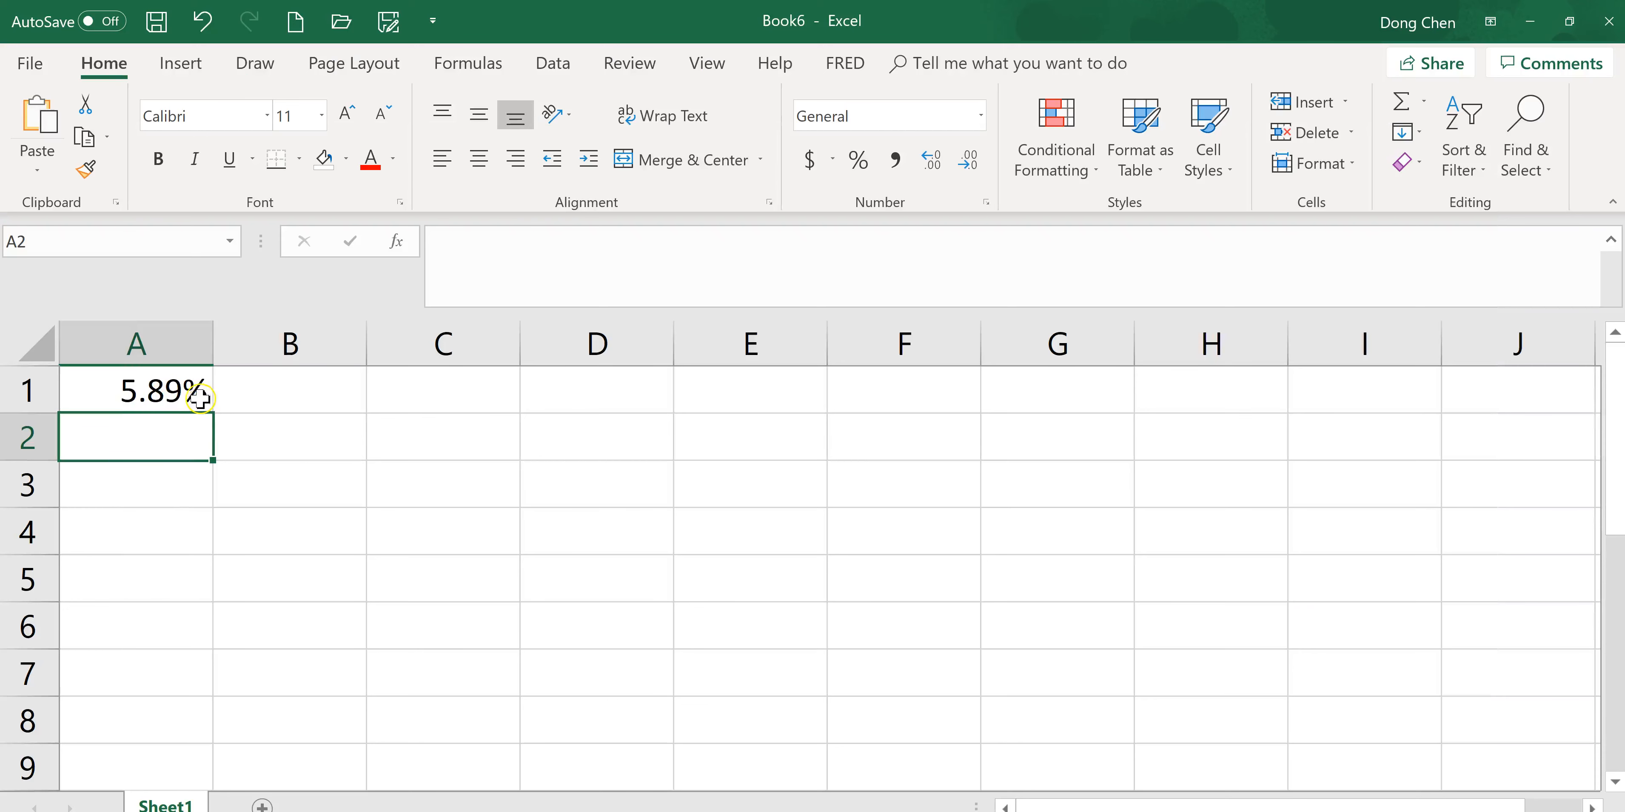
left_click(174, 397)
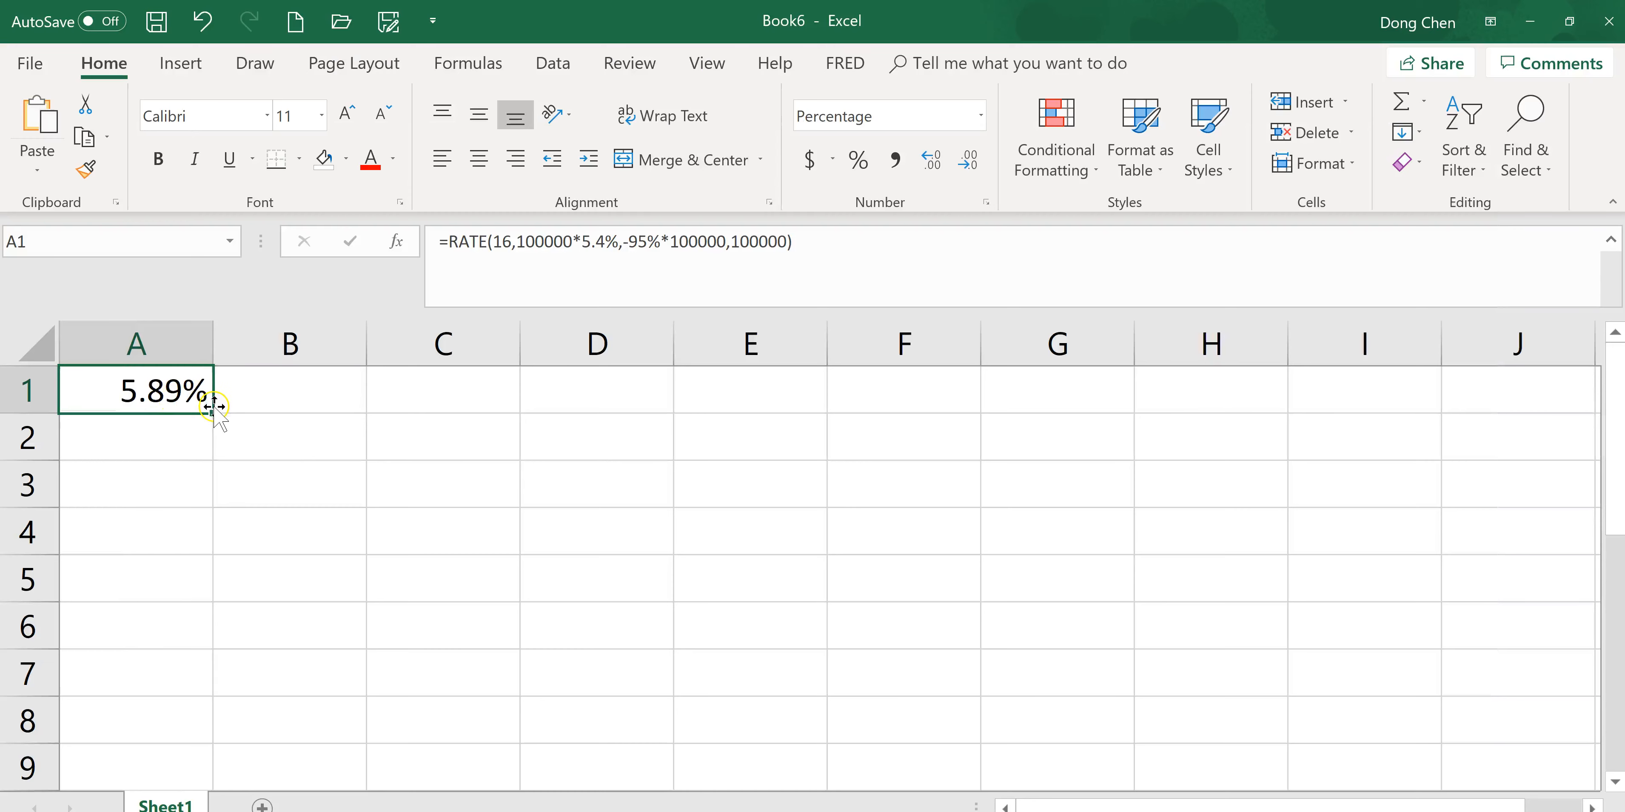
key("alt+Tab")
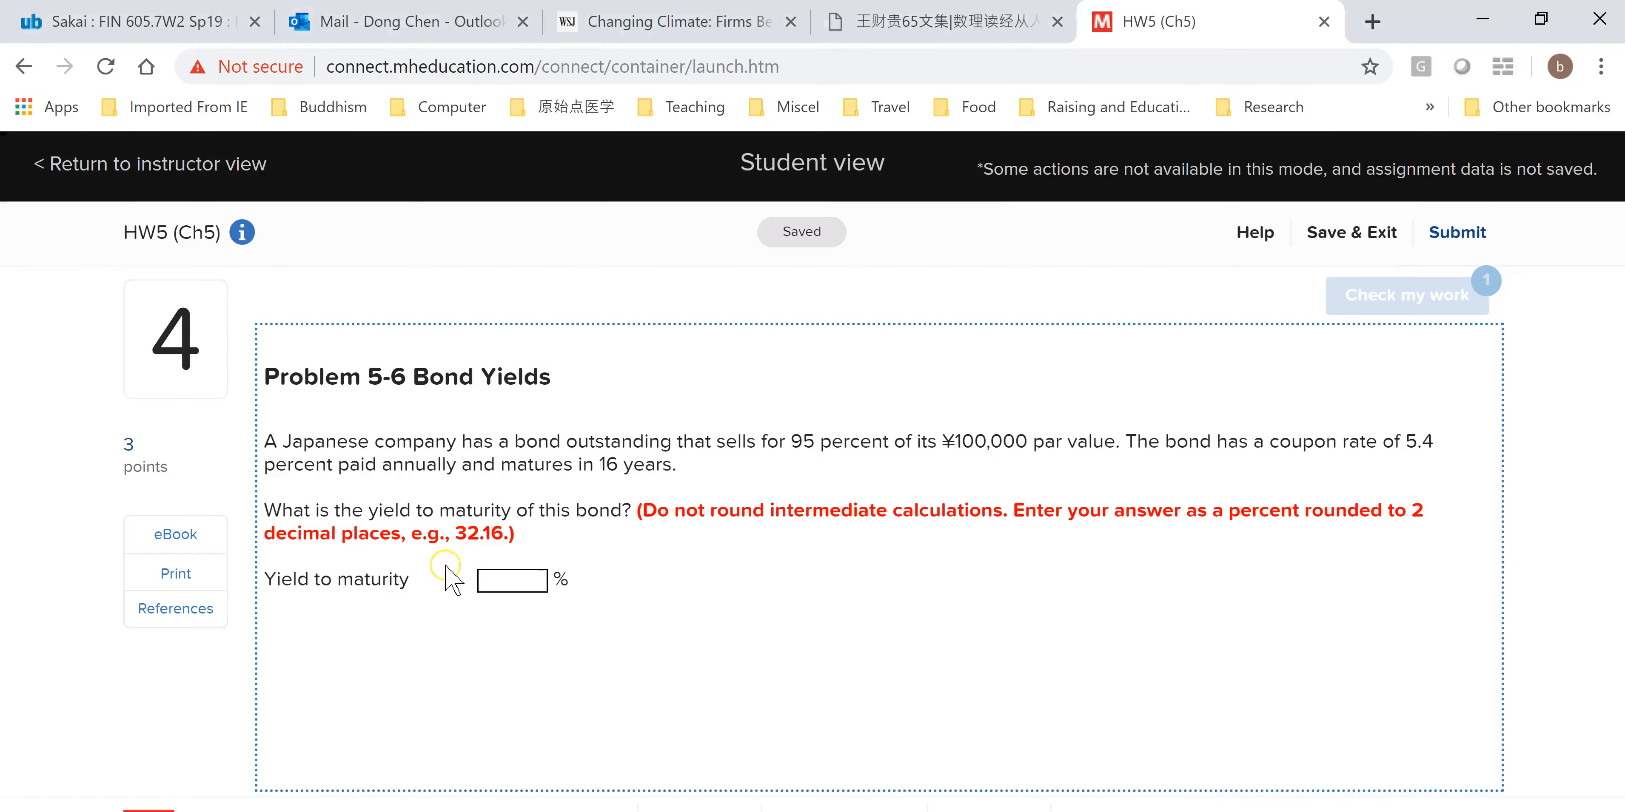
left_click(504, 579)
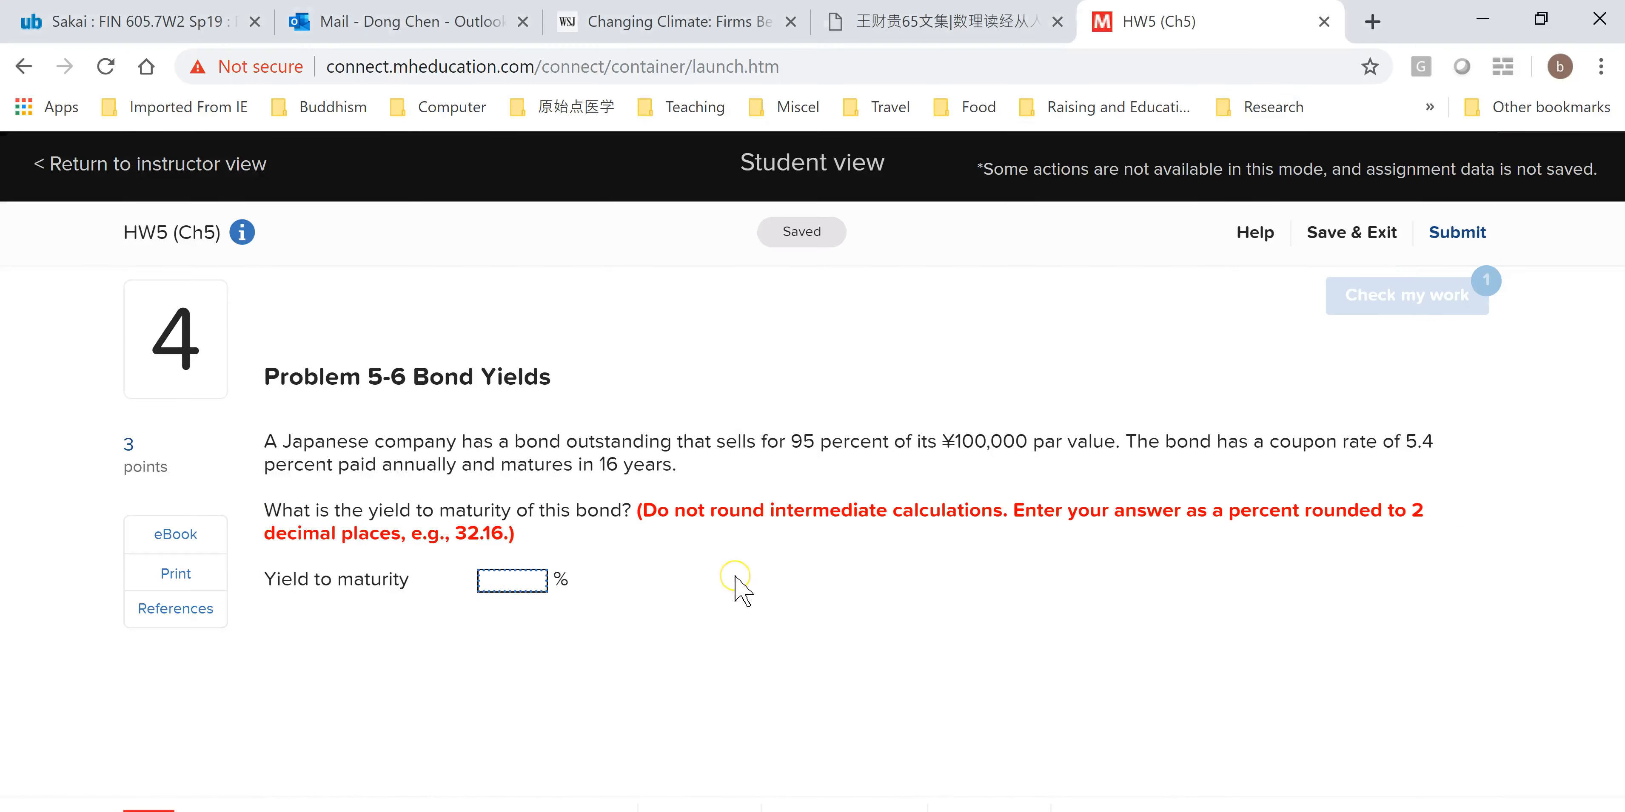
key("alt+Tab")
key("alt+Tab")
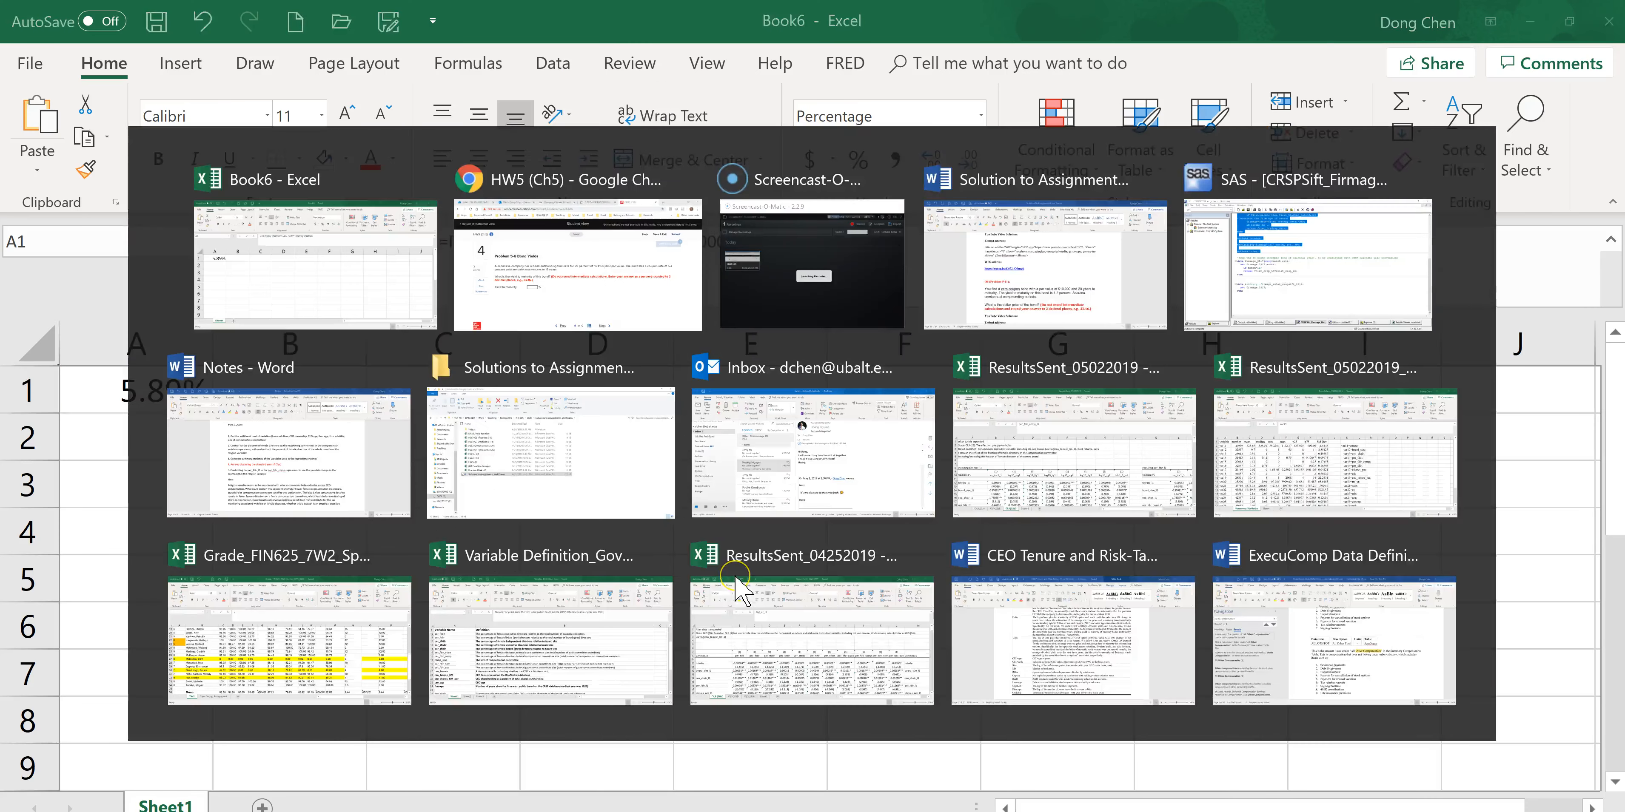
type("5.89")
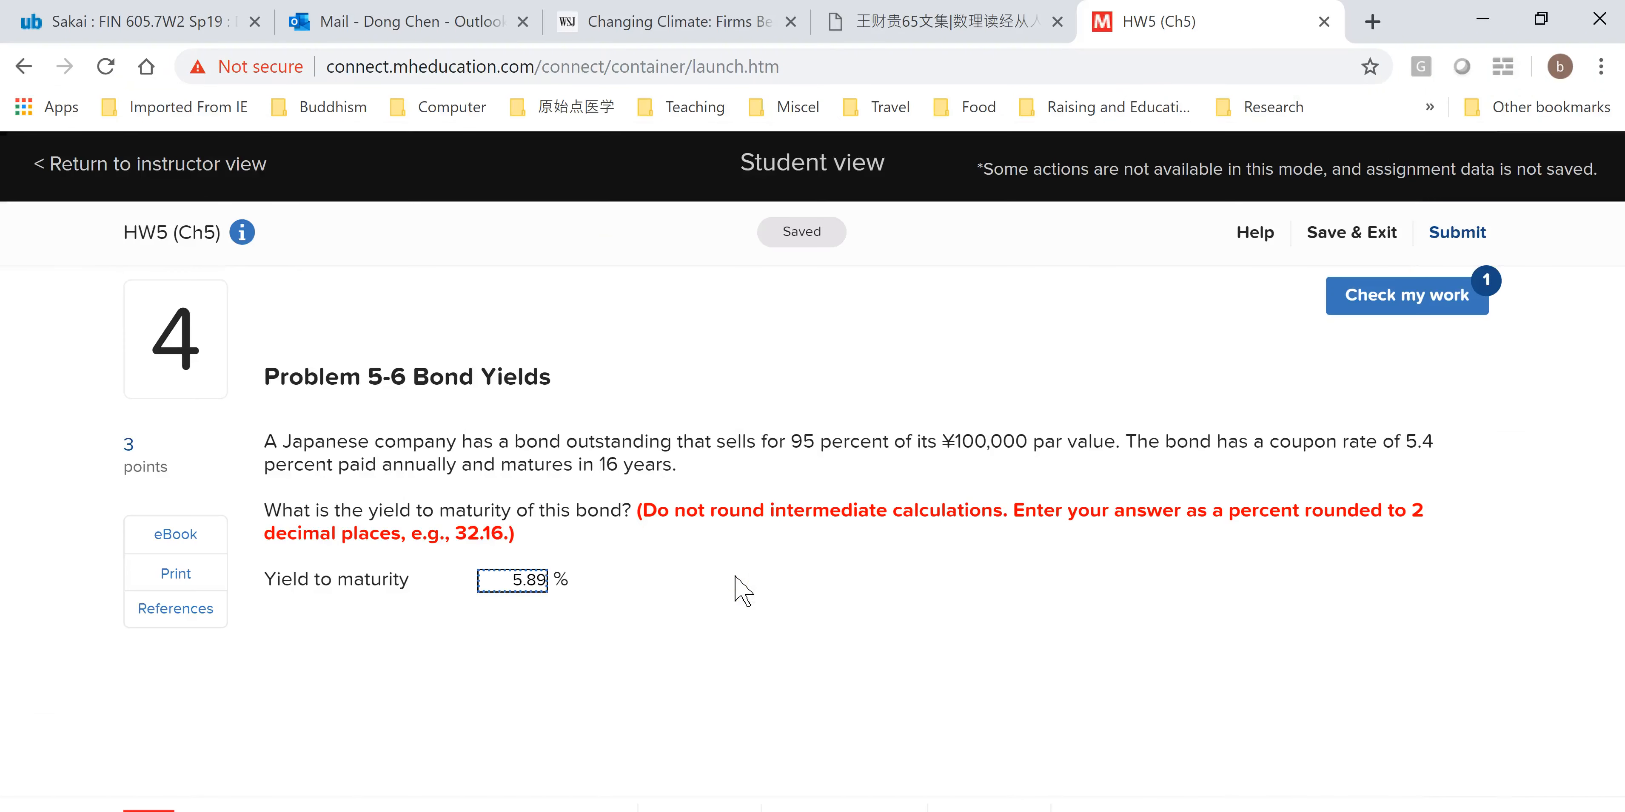
left_click(1424, 296)
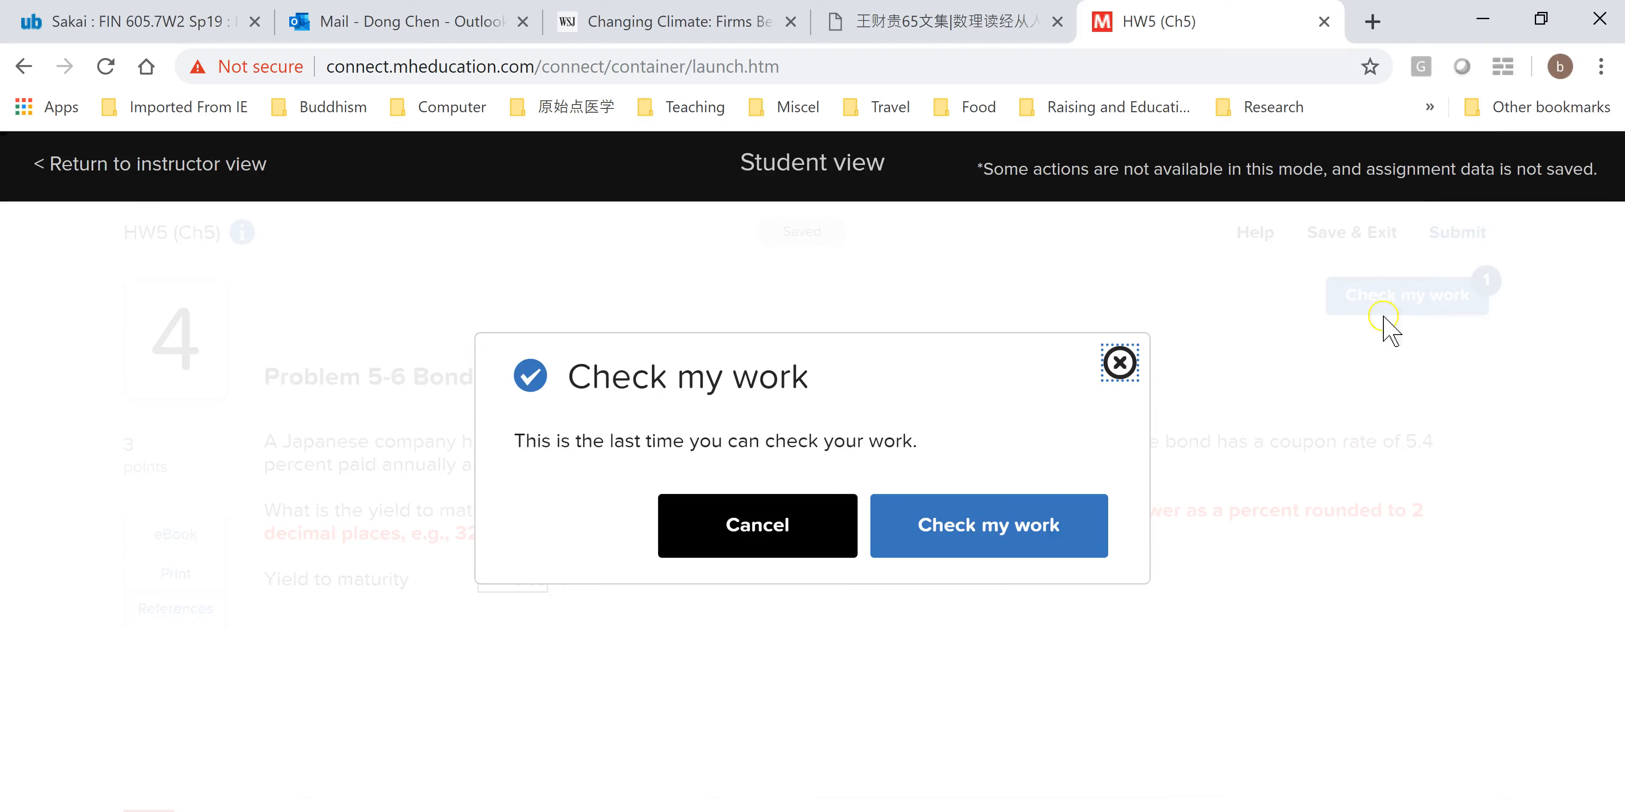
left_click(981, 520)
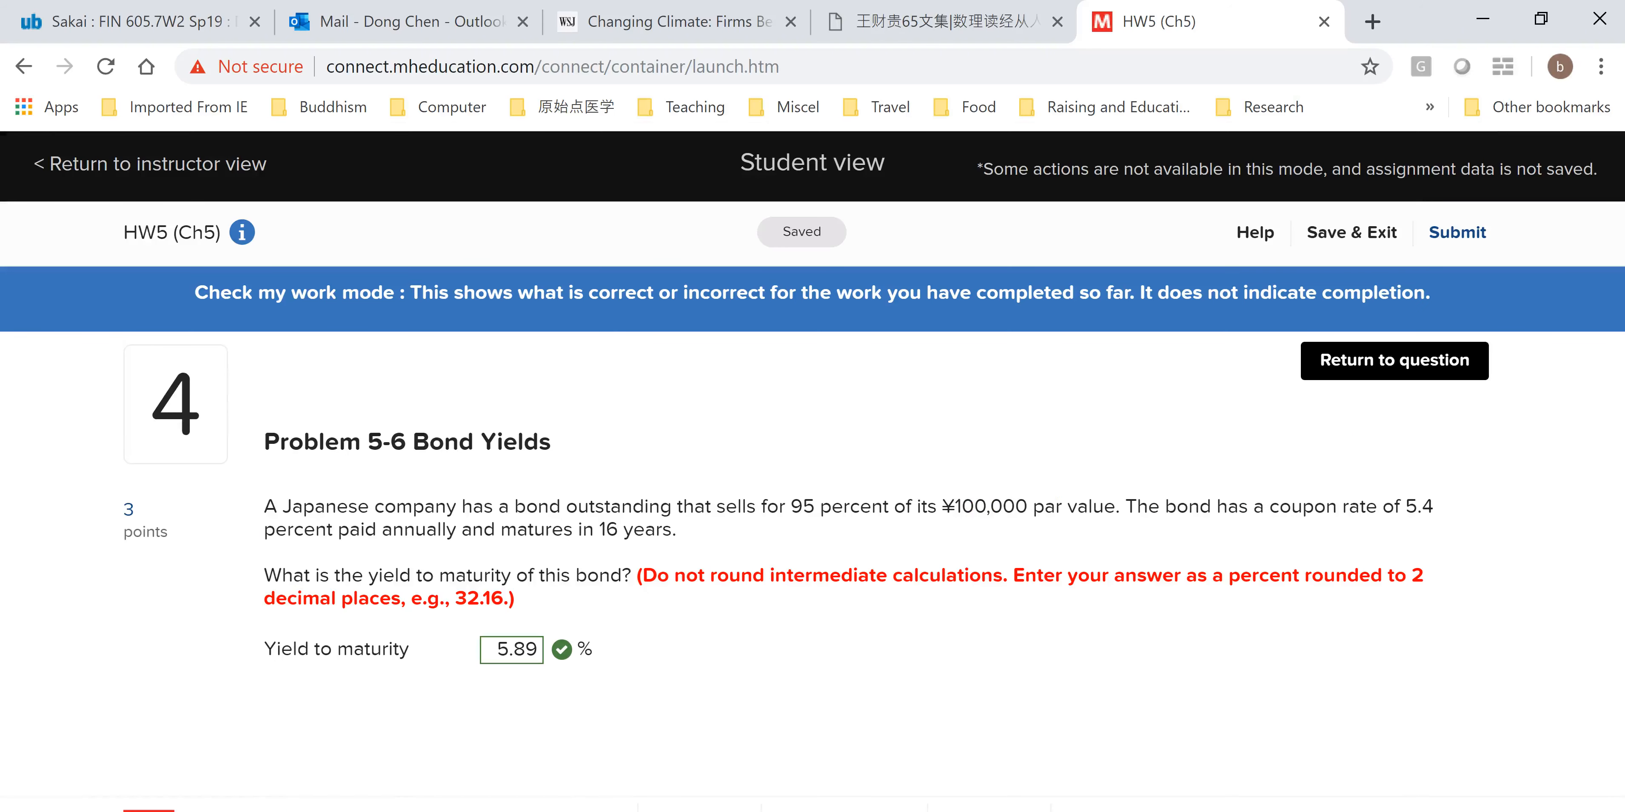